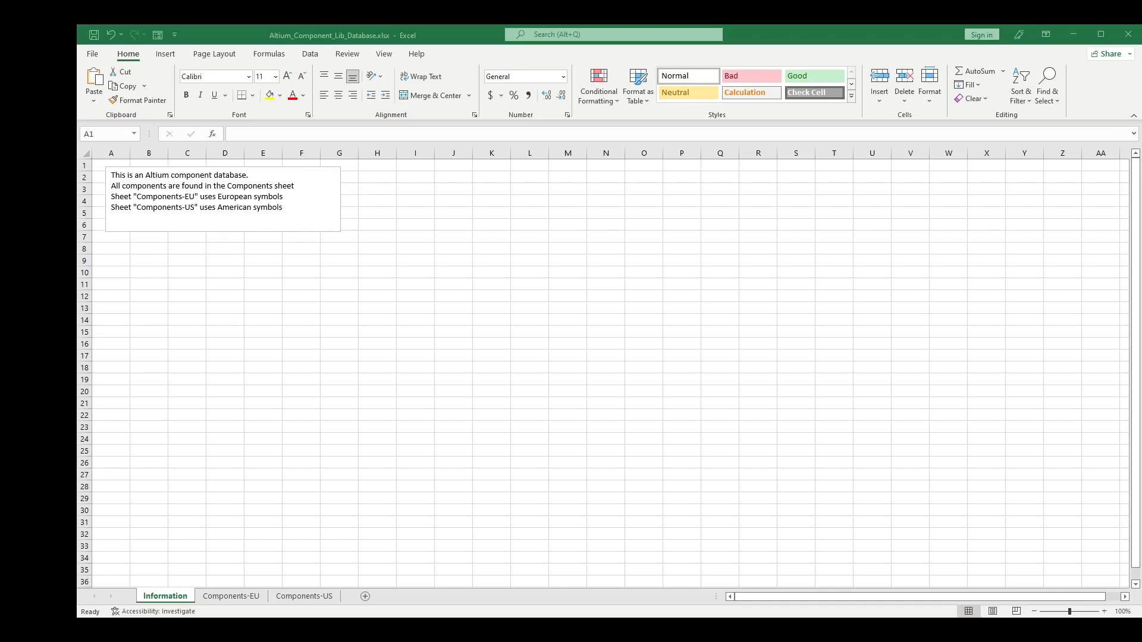
Step: Switch to the Components-EU sheet listing the aluminum electrolytic capacitor records
{"action": "left_click", "coordinate": [223, 597]}
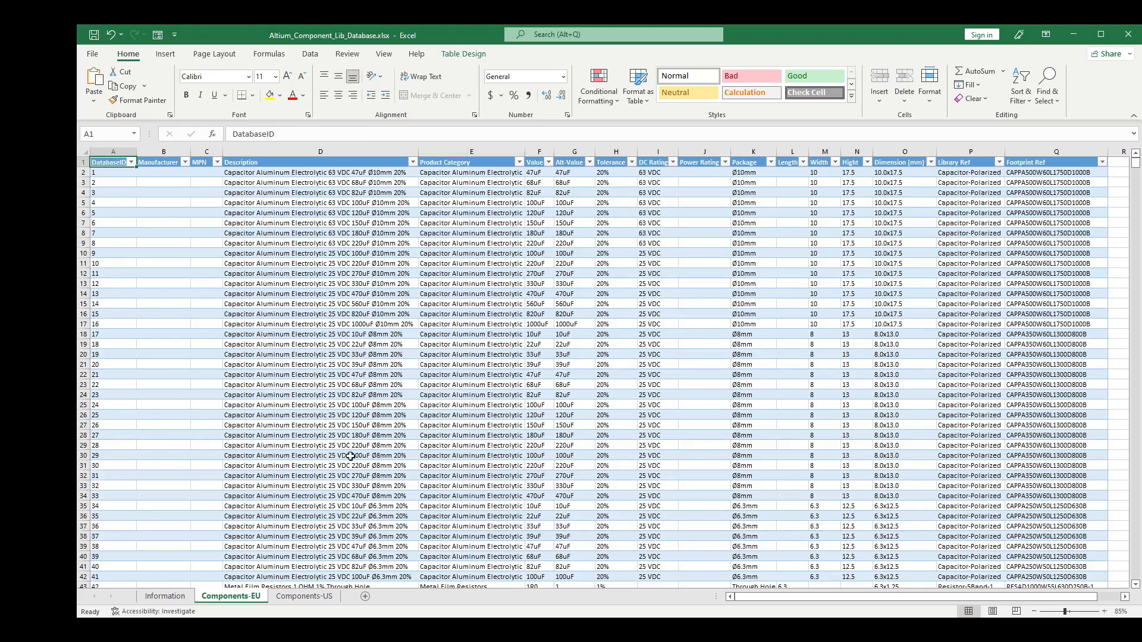
Step: Inspect the first component's DatabaseID (A2), Library Ref (P2) and Footprint Ref (Q2) values
{"action": "left_click", "coordinate": [113, 173]}
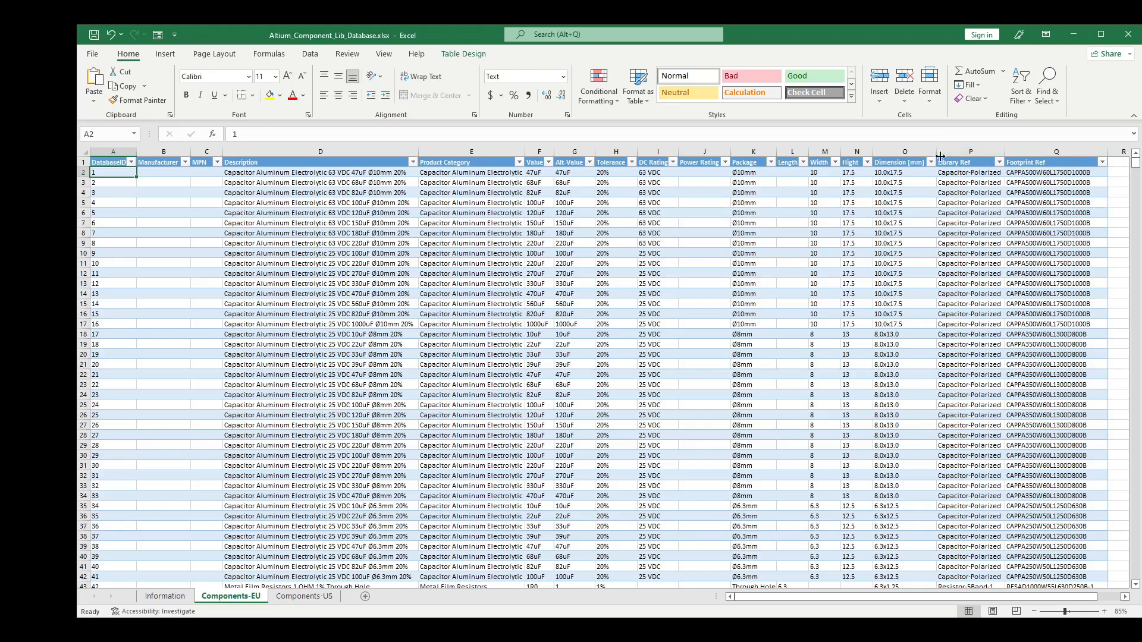
{"action": "left_click", "coordinate": [964, 174]}
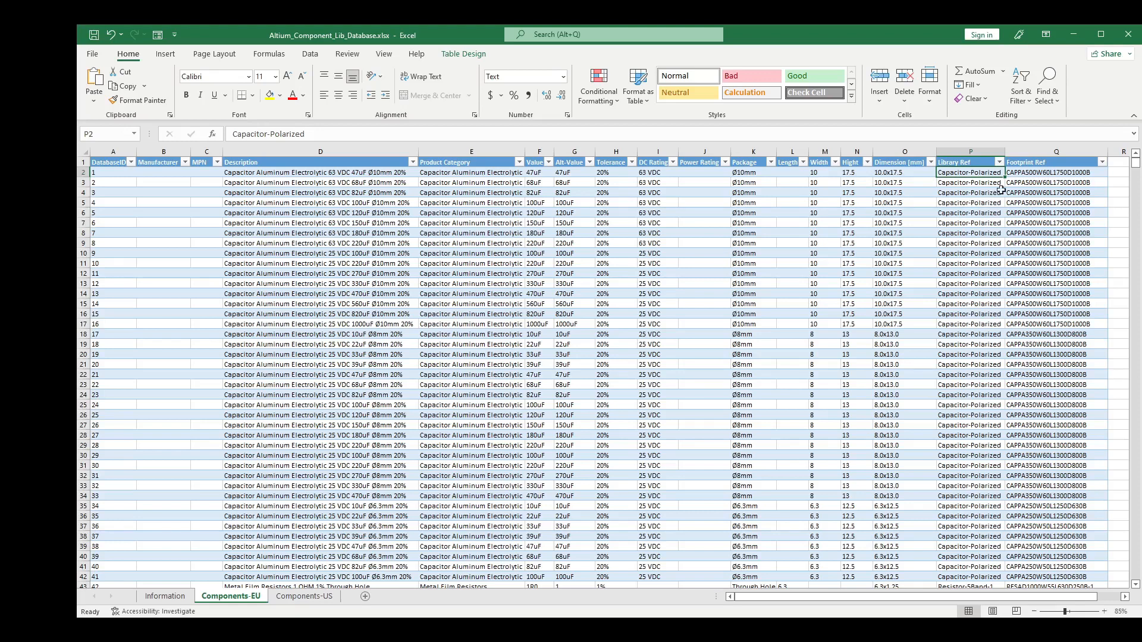
{"action": "left_click", "coordinate": [1022, 177]}
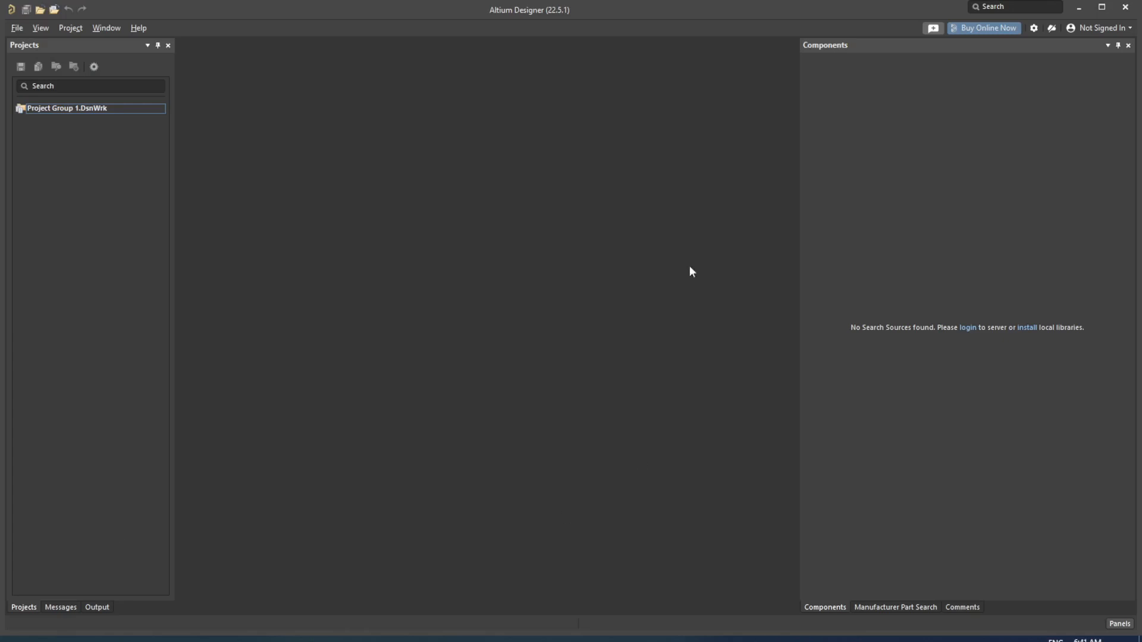
Step: Open Altium_Component_Lib_Database.DbLib from the Altium Library folder
{"action": "left_click", "coordinate": [587, 277]}
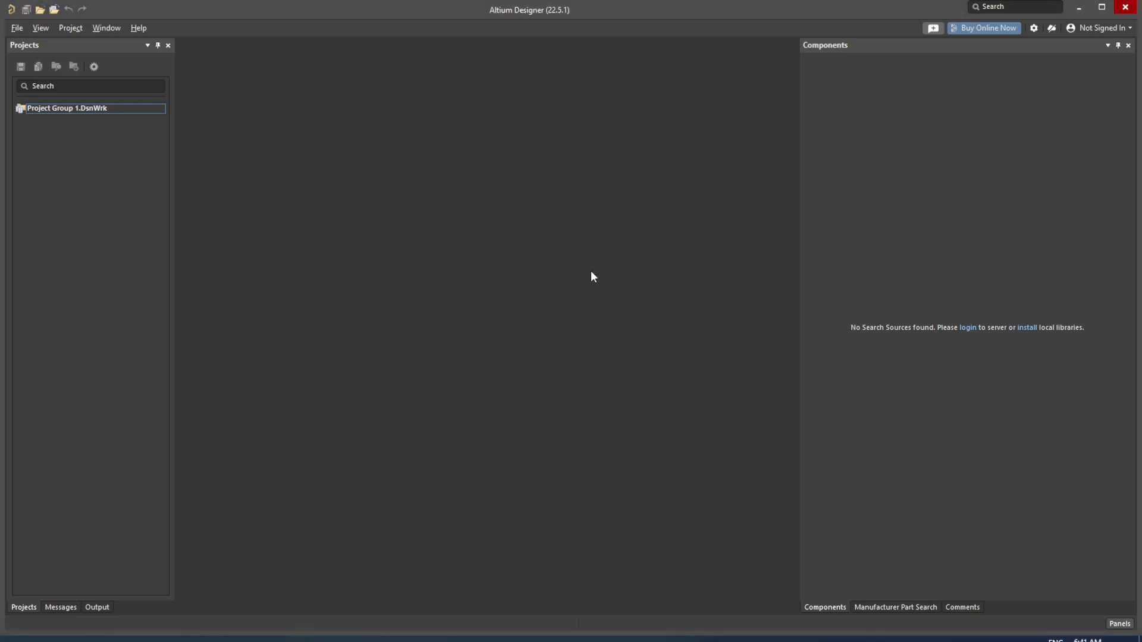
{"action": "left_click", "coordinate": [23, 28]}
{"action": "left_click", "coordinate": [31, 56]}
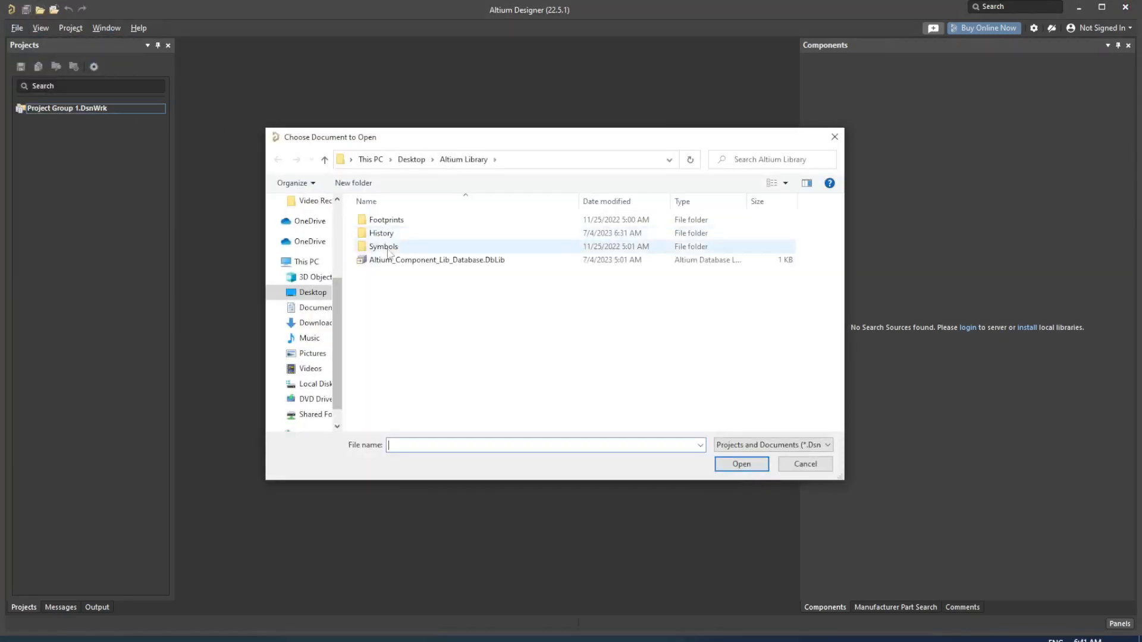
{"action": "left_click", "coordinate": [491, 261]}
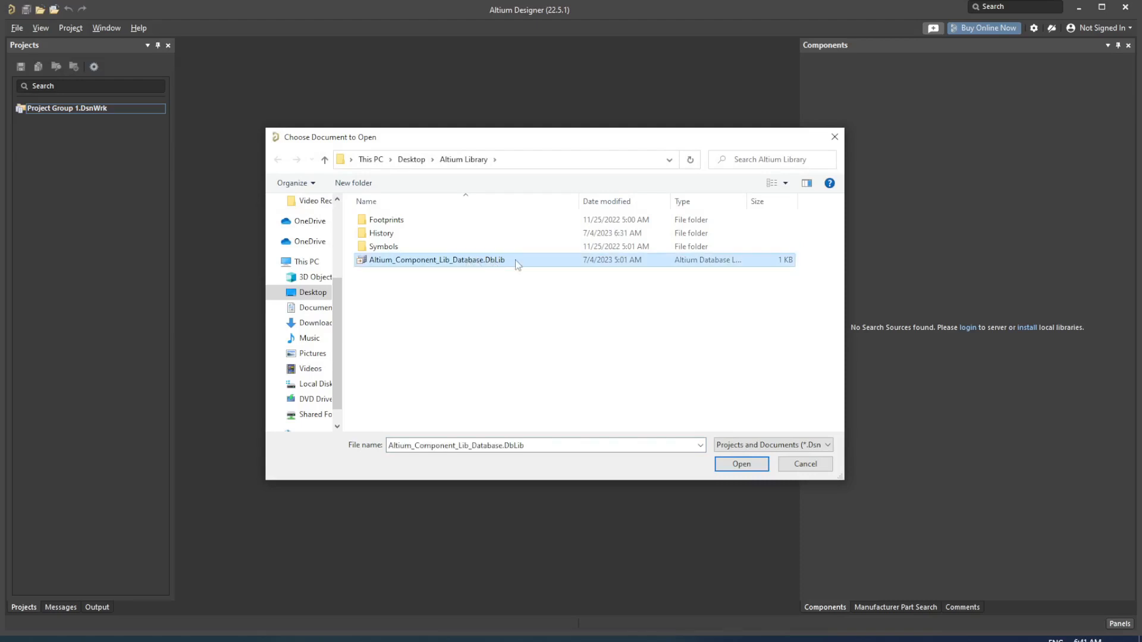
{"action": "left_click", "coordinate": [752, 463]}
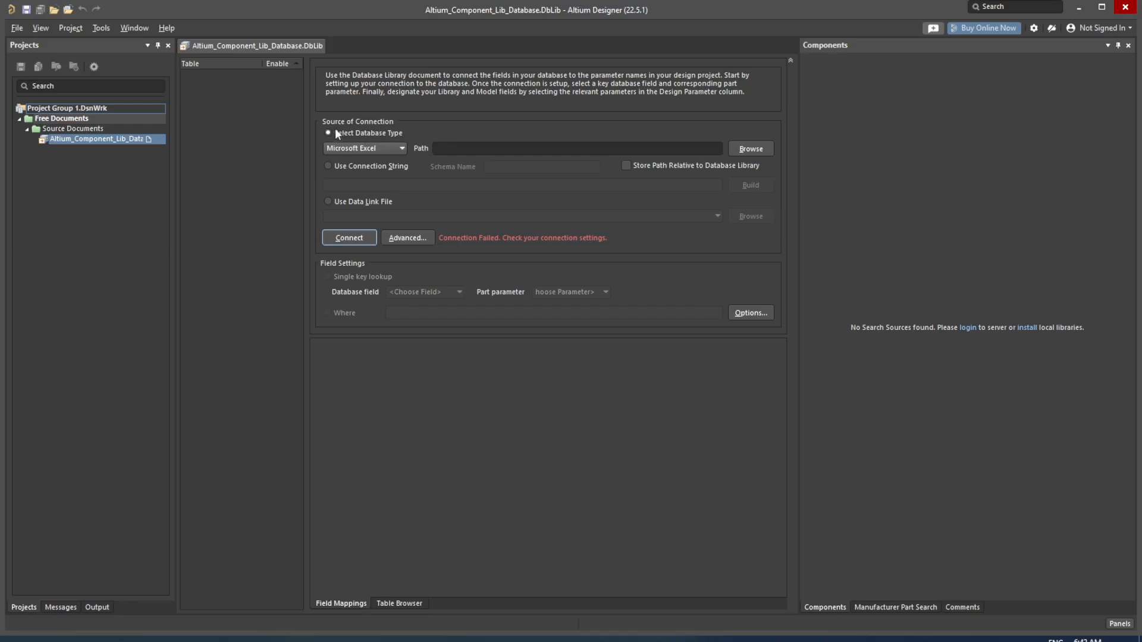
Step: Set the database type to Microsoft Excel, point it at Altium_Component_Lib_Database.xlsx, and connect
{"action": "left_click", "coordinate": [379, 152]}
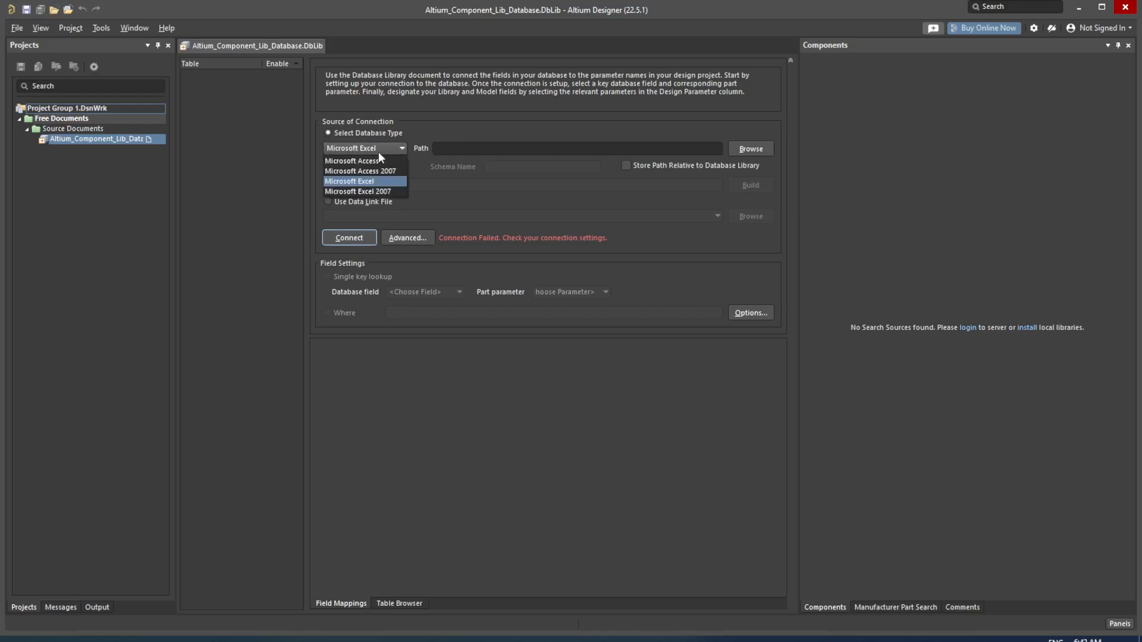
{"action": "left_click", "coordinate": [395, 182]}
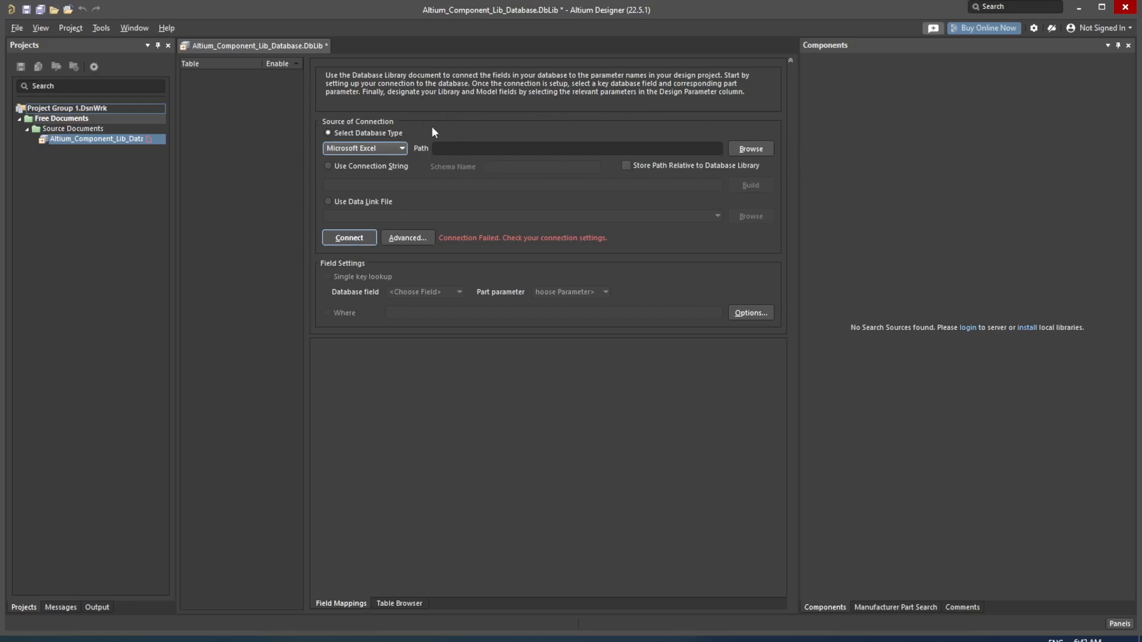
{"action": "left_click", "coordinate": [758, 153]}
{"action": "left_click", "coordinate": [750, 443]}
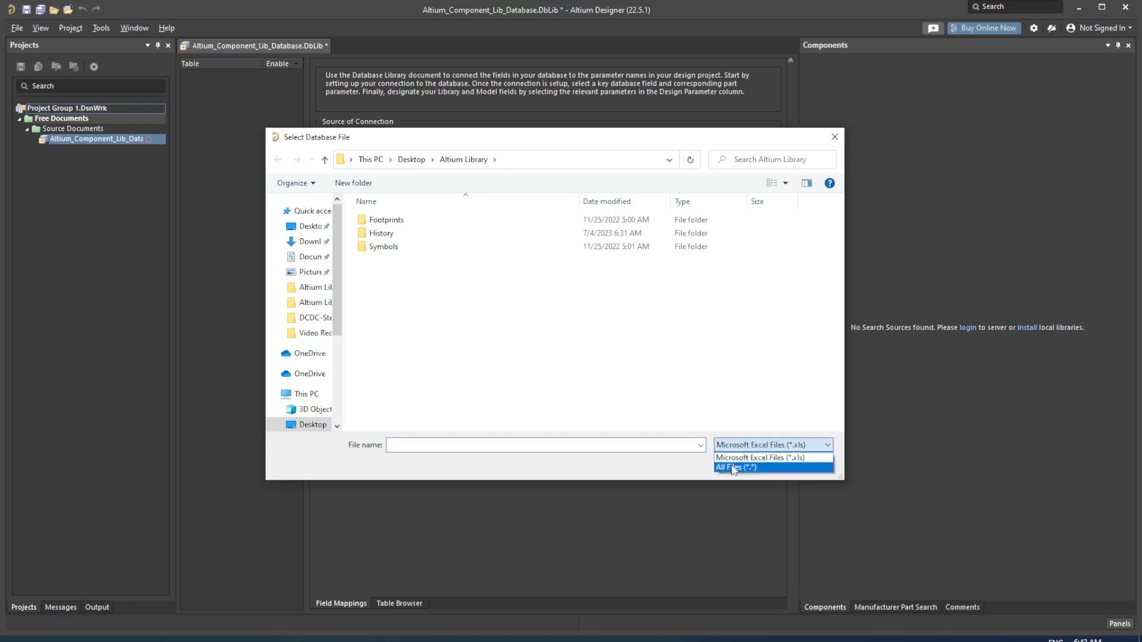
{"action": "left_click", "coordinate": [734, 471]}
{"action": "left_click", "coordinate": [449, 273]}
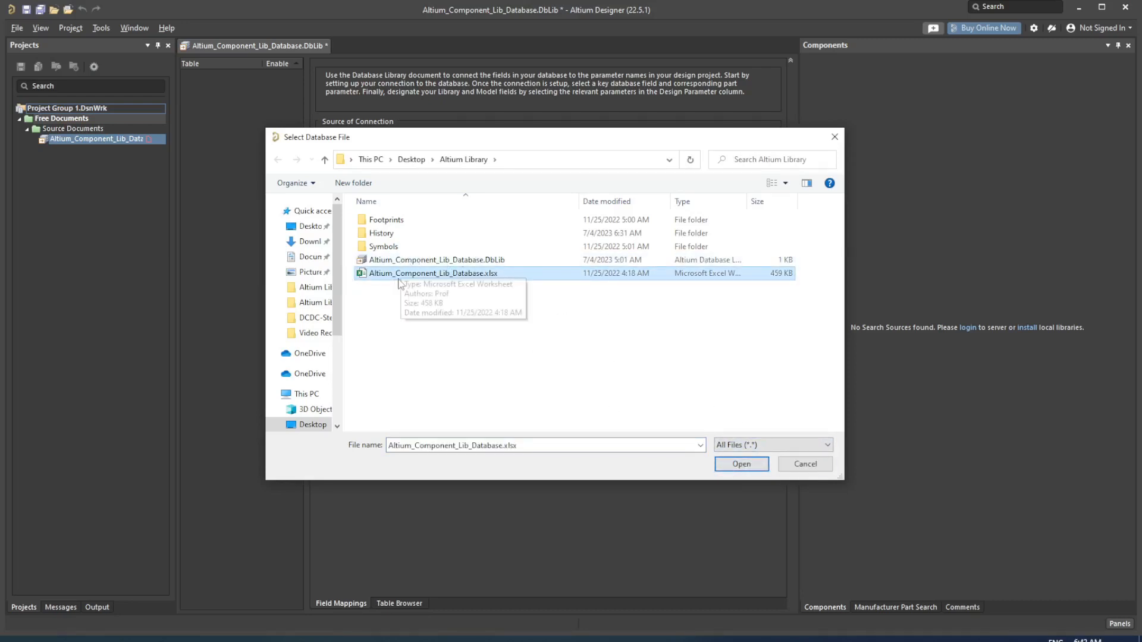
{"action": "left_click", "coordinate": [757, 465]}
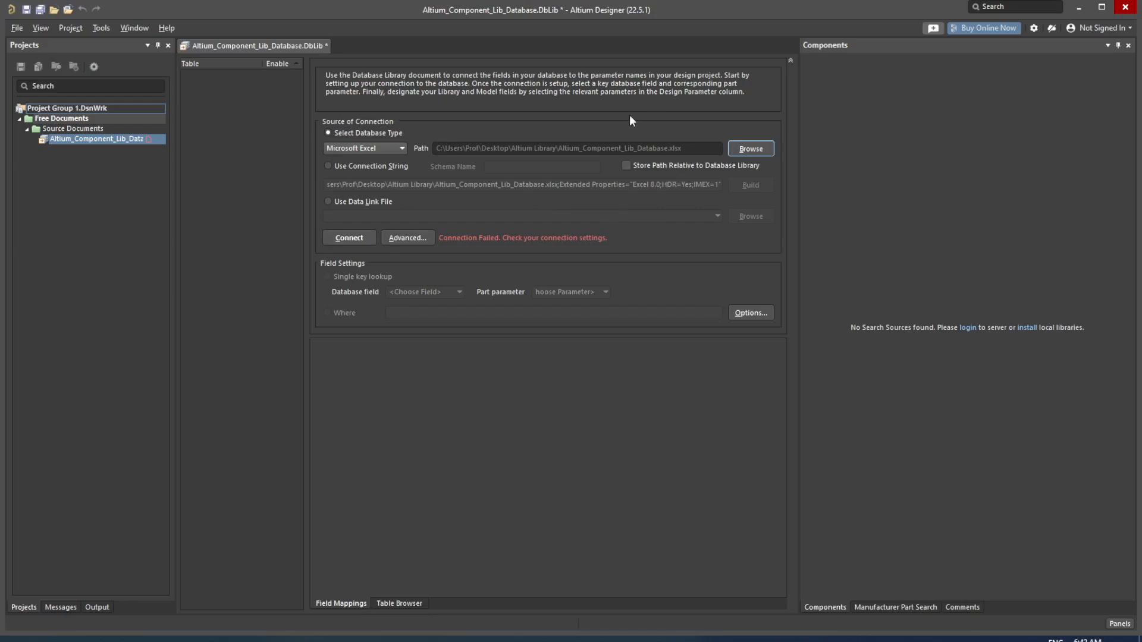
{"action": "left_click", "coordinate": [362, 239]}
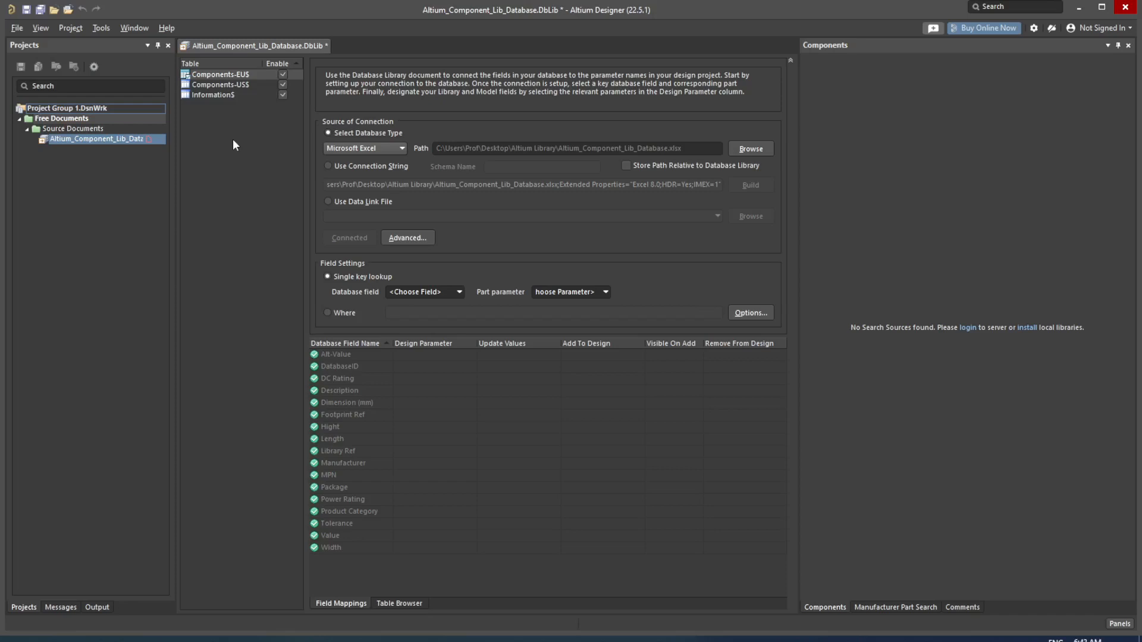
Step: Disable the Information$ table and select the Components-EU$ table
{"action": "left_click", "coordinate": [214, 96]}
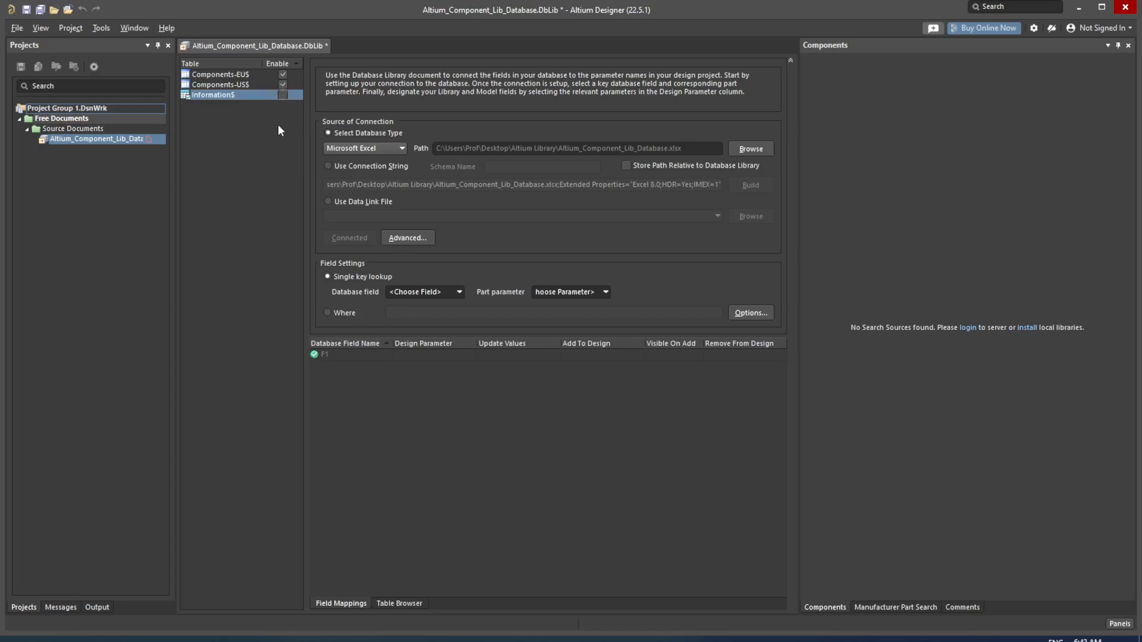
{"action": "left_click", "coordinate": [206, 75]}
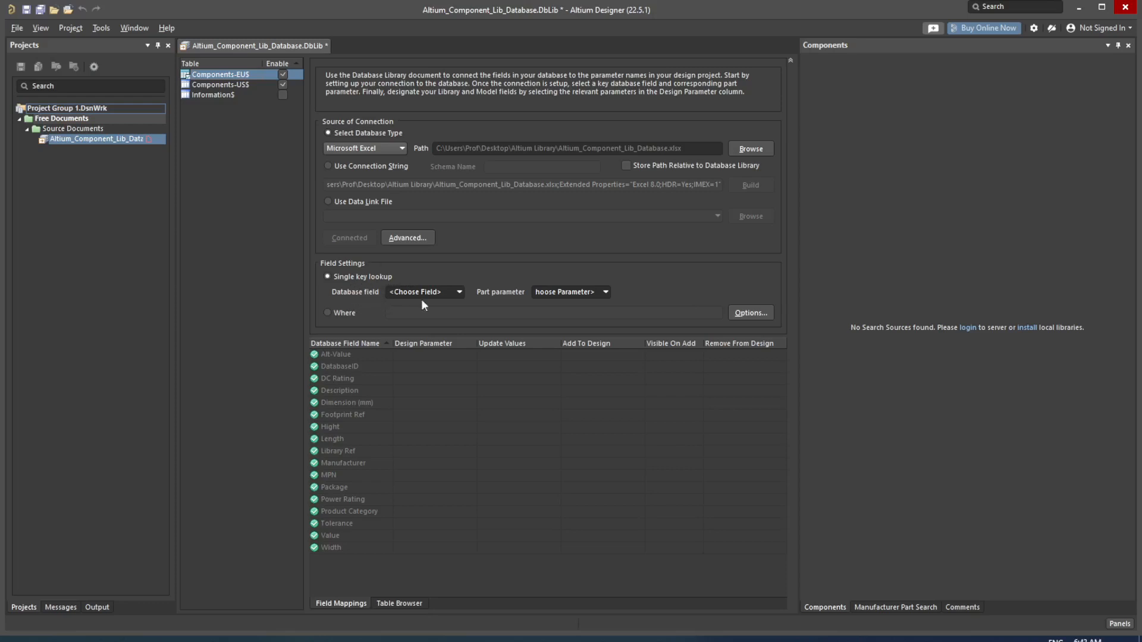
Step: Key Components-EU$ on DatabaseID and review its Footprint Ref and Library Ref mappings
{"action": "left_click", "coordinate": [460, 292]}
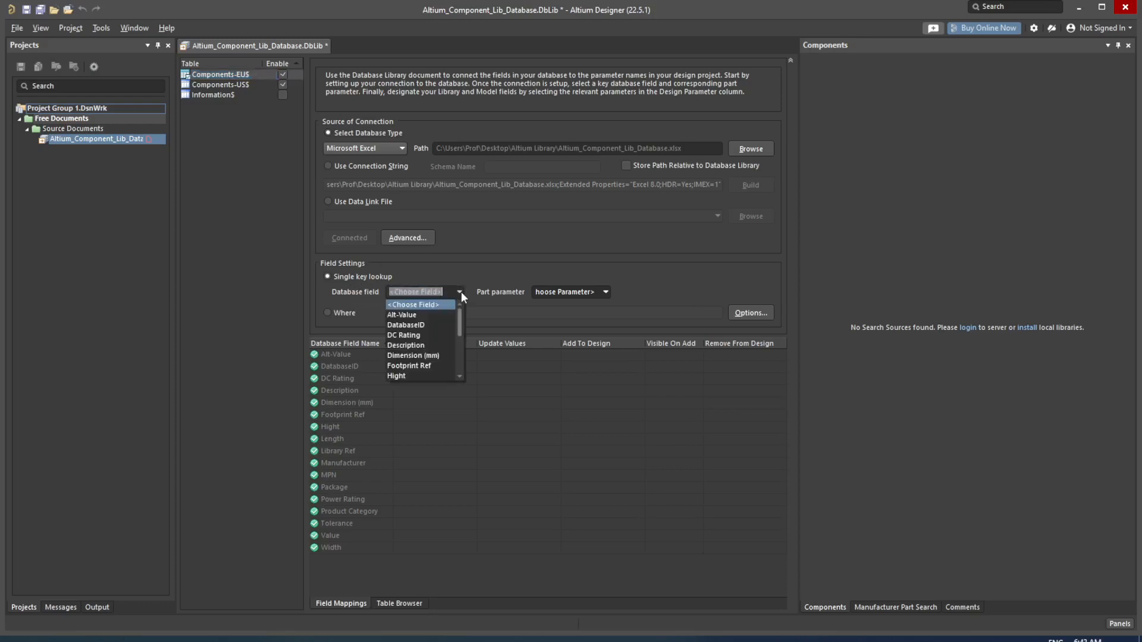
{"action": "left_click", "coordinate": [444, 325]}
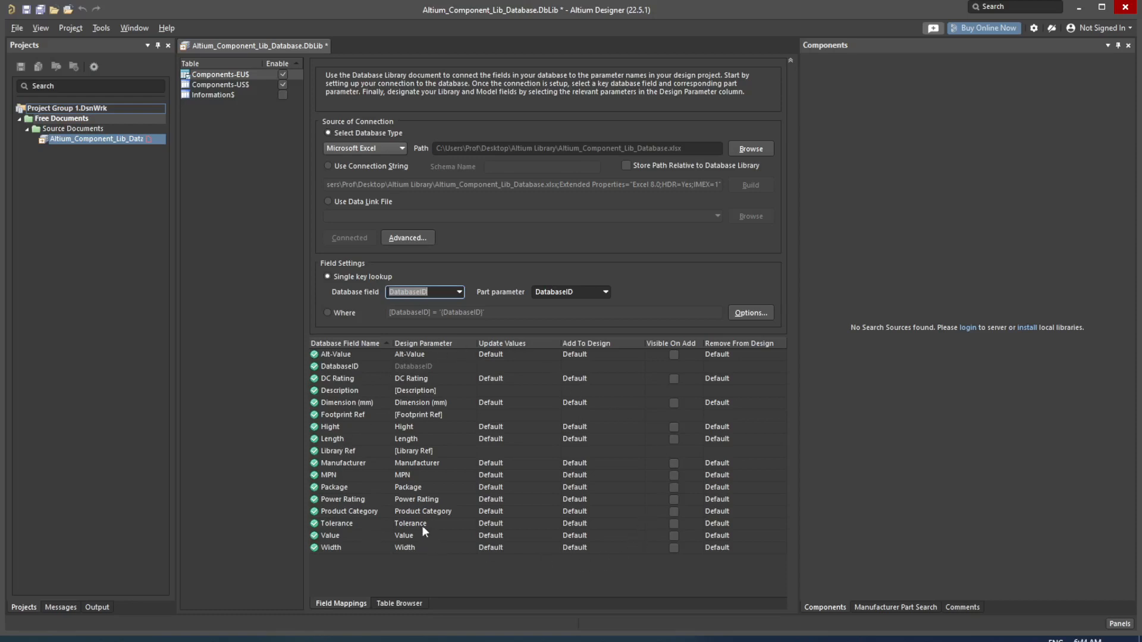
{"action": "left_click", "coordinate": [357, 415]}
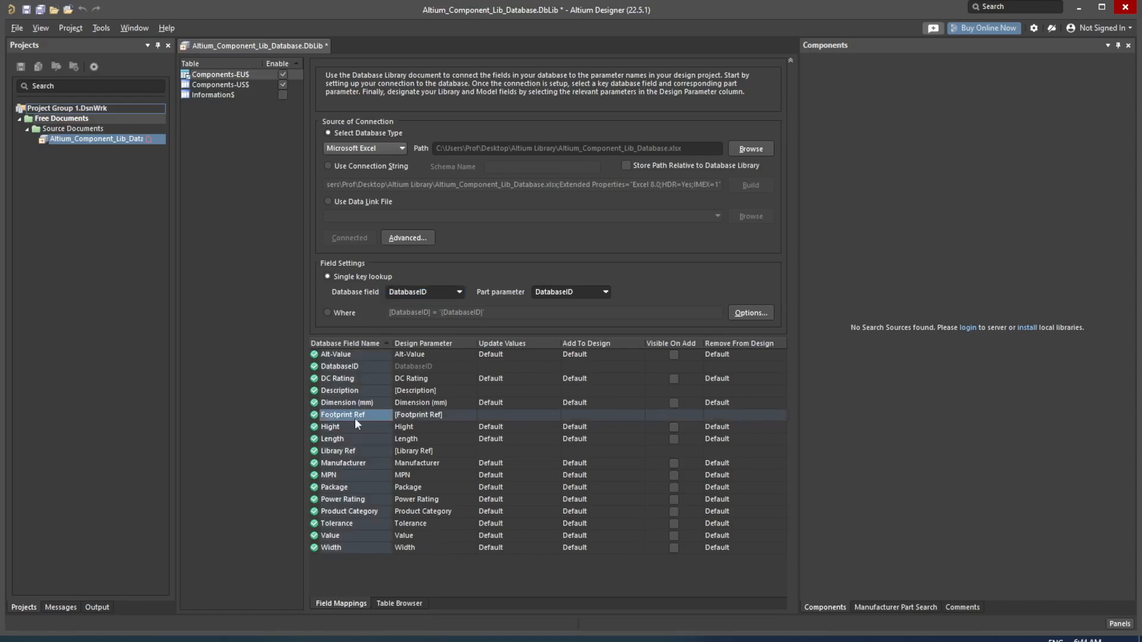
{"action": "left_click", "coordinate": [345, 453]}
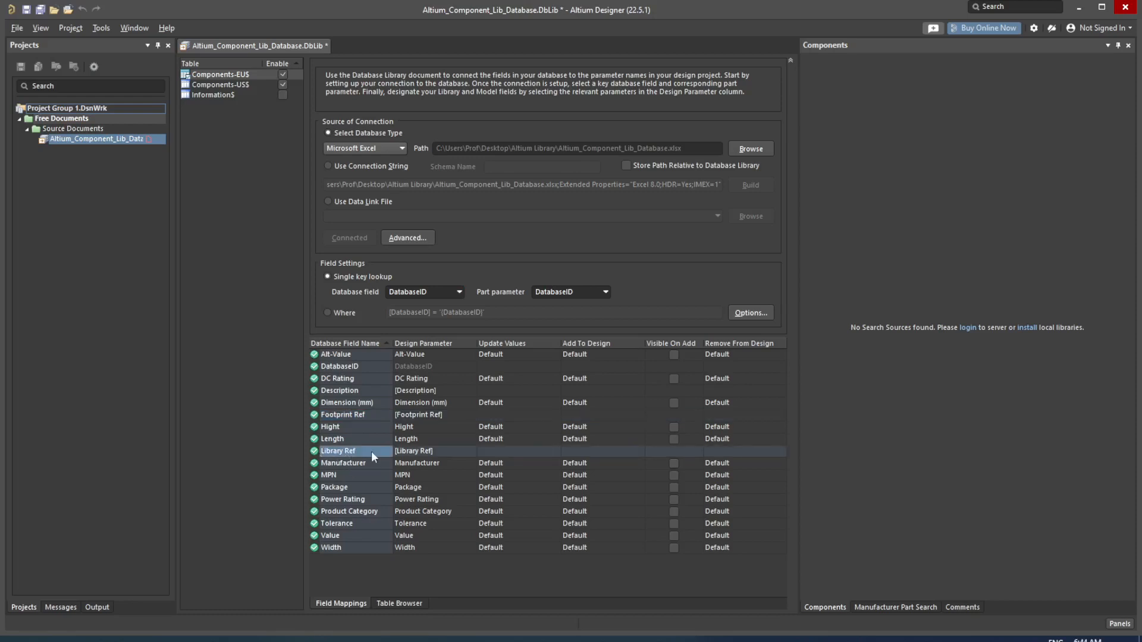
{"action": "left_click", "coordinate": [347, 415]}
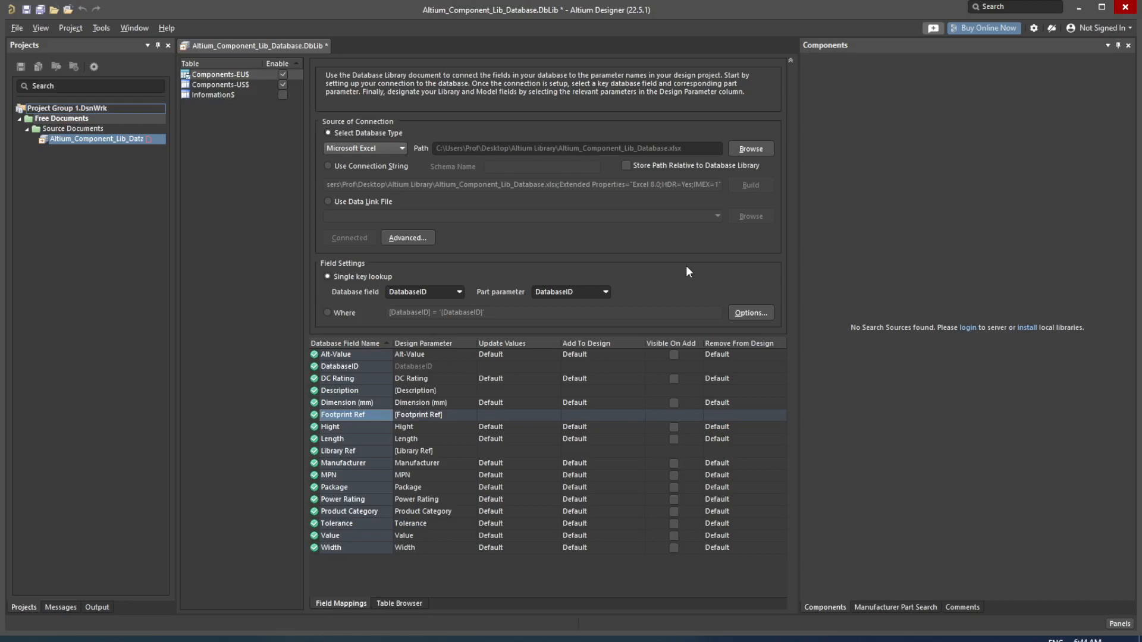
{"action": "left_click", "coordinate": [761, 312]}
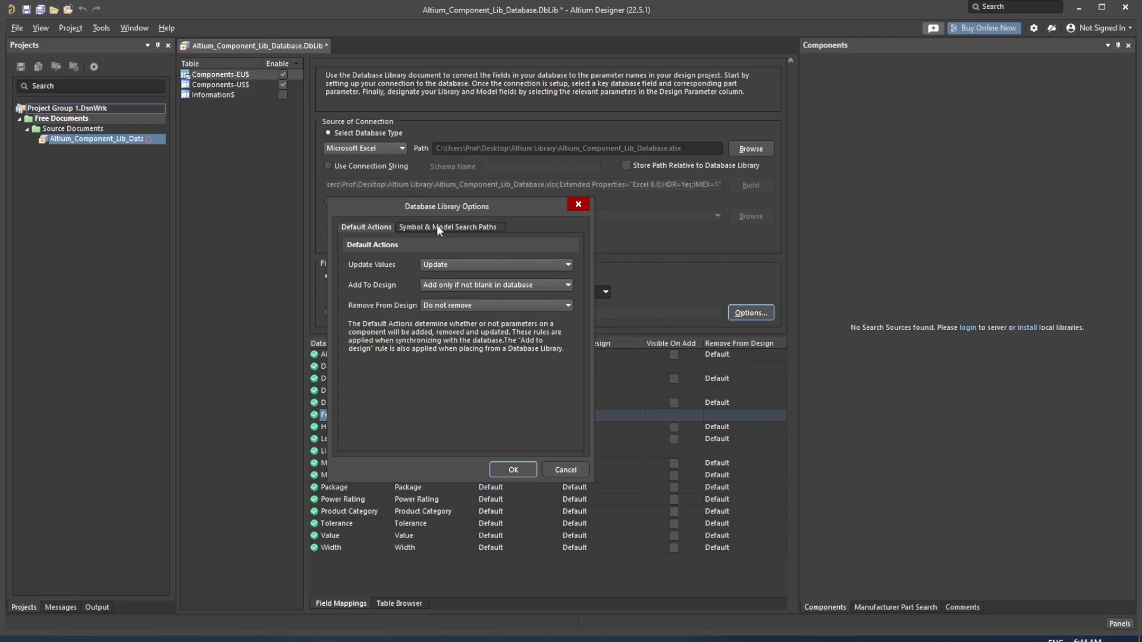
Step: Add the Footprints and Symbols folders as symbol and model search paths
{"action": "left_click", "coordinate": [420, 227]}
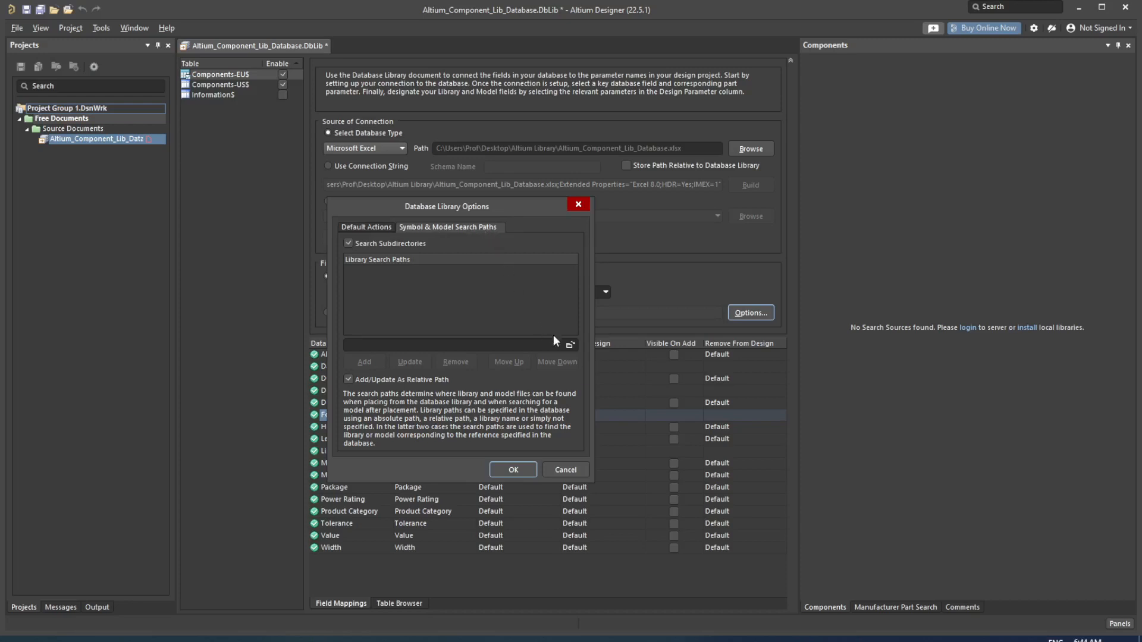
{"action": "left_click", "coordinate": [569, 345]}
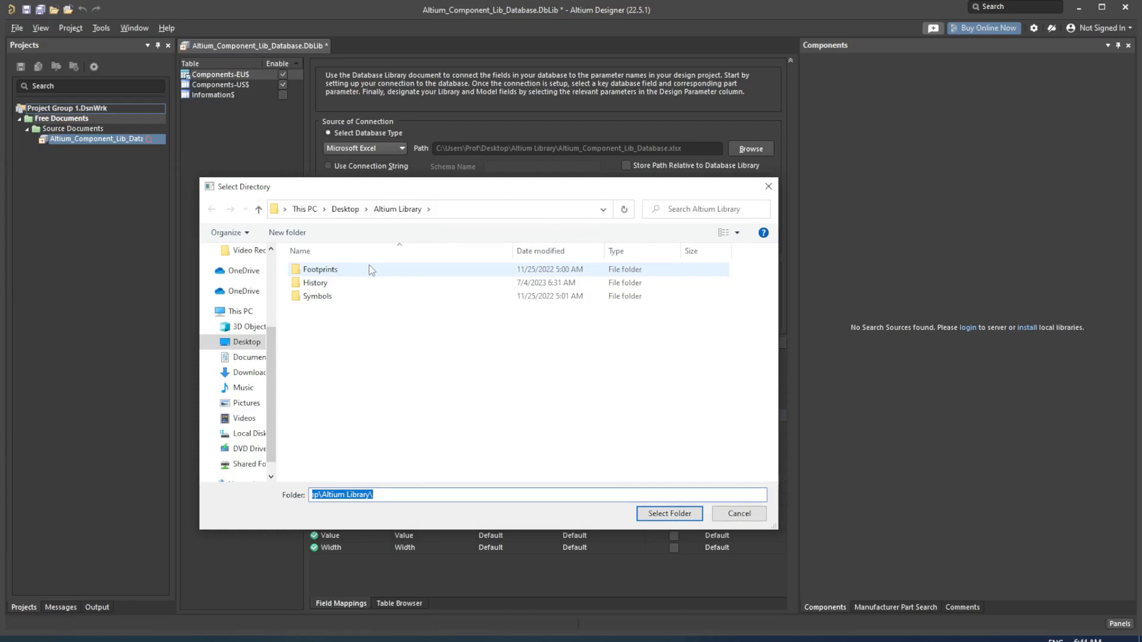
{"action": "left_click", "coordinate": [368, 269]}
{"action": "left_click", "coordinate": [660, 513]}
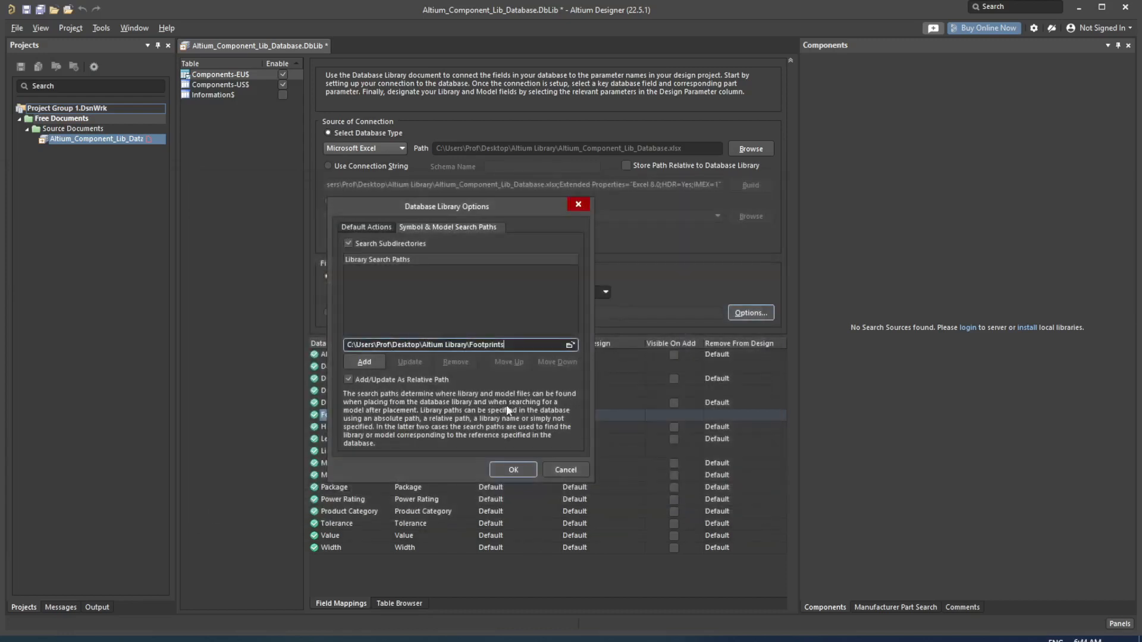
{"action": "left_click", "coordinate": [366, 363]}
{"action": "left_click", "coordinate": [569, 345]}
{"action": "left_click", "coordinate": [317, 296]}
{"action": "left_click", "coordinate": [669, 514]}
{"action": "left_click", "coordinate": [365, 363]}
{"action": "left_click", "coordinate": [528, 470]}
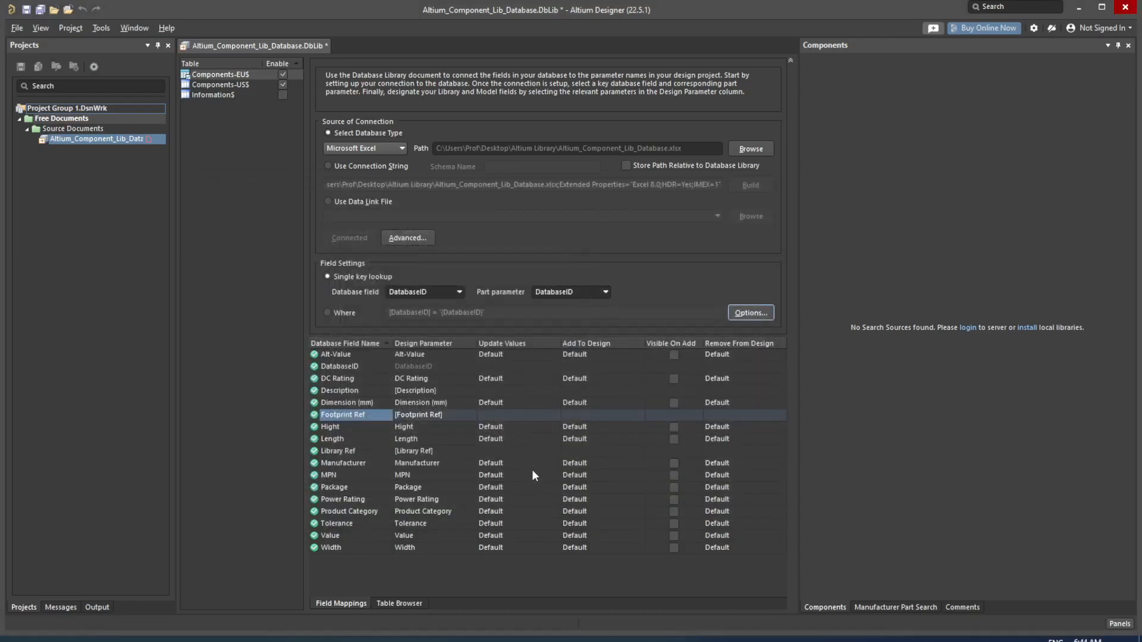
{"action": "left_click", "coordinate": [251, 84]}
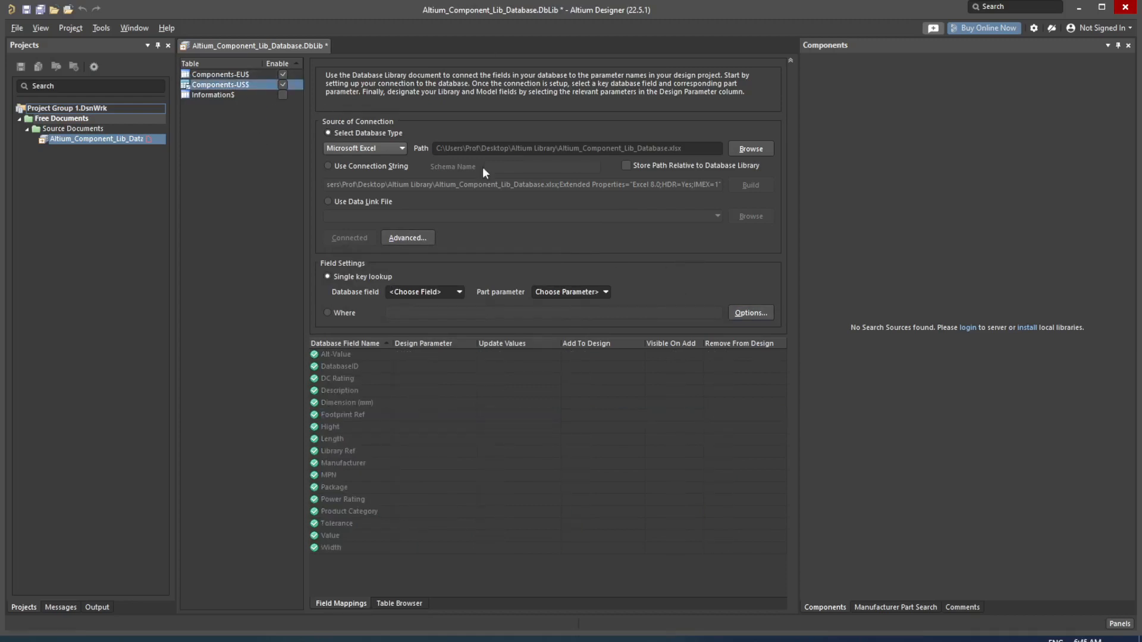
Step: Key the Components-US$ table on DatabaseID and recheck the search paths
{"action": "left_click", "coordinate": [461, 290]}
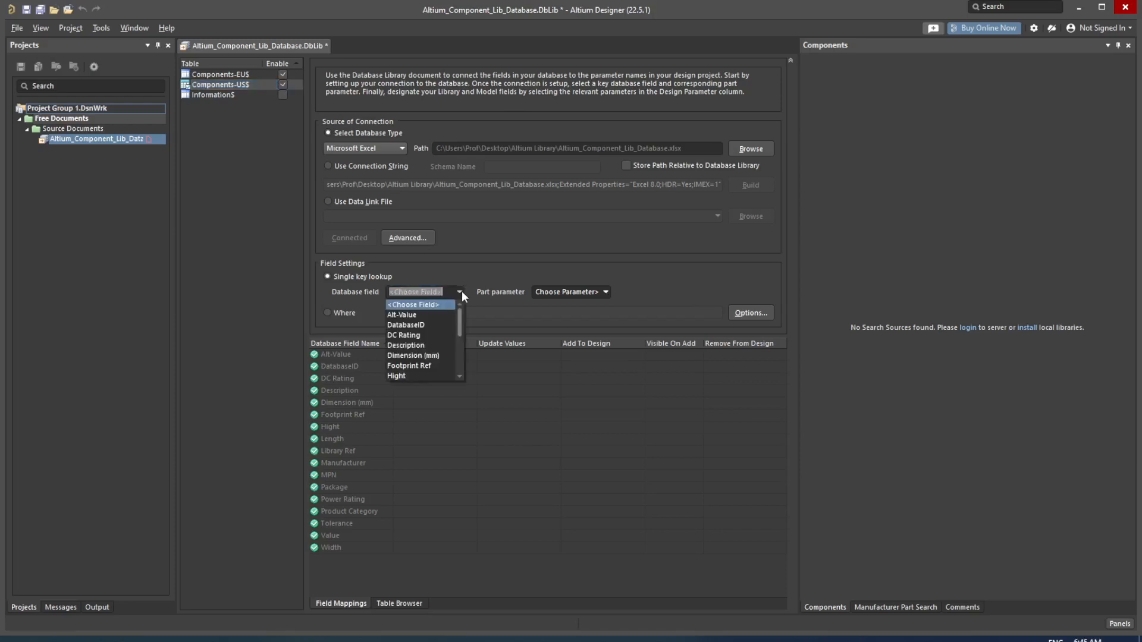
{"action": "left_click", "coordinate": [444, 323]}
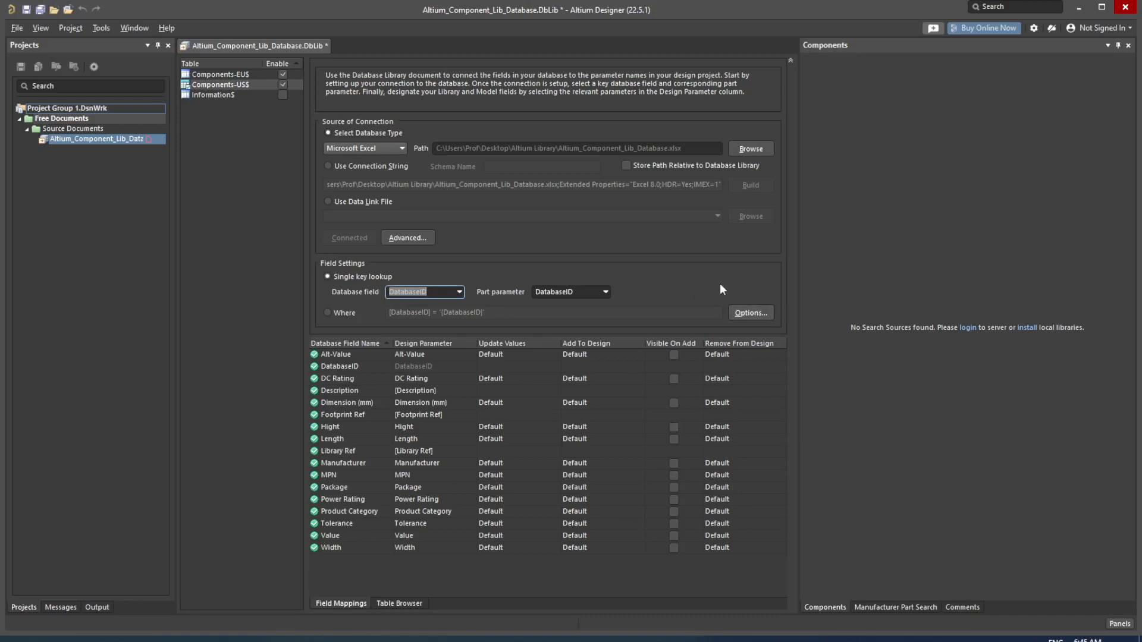
{"action": "left_click", "coordinate": [771, 312]}
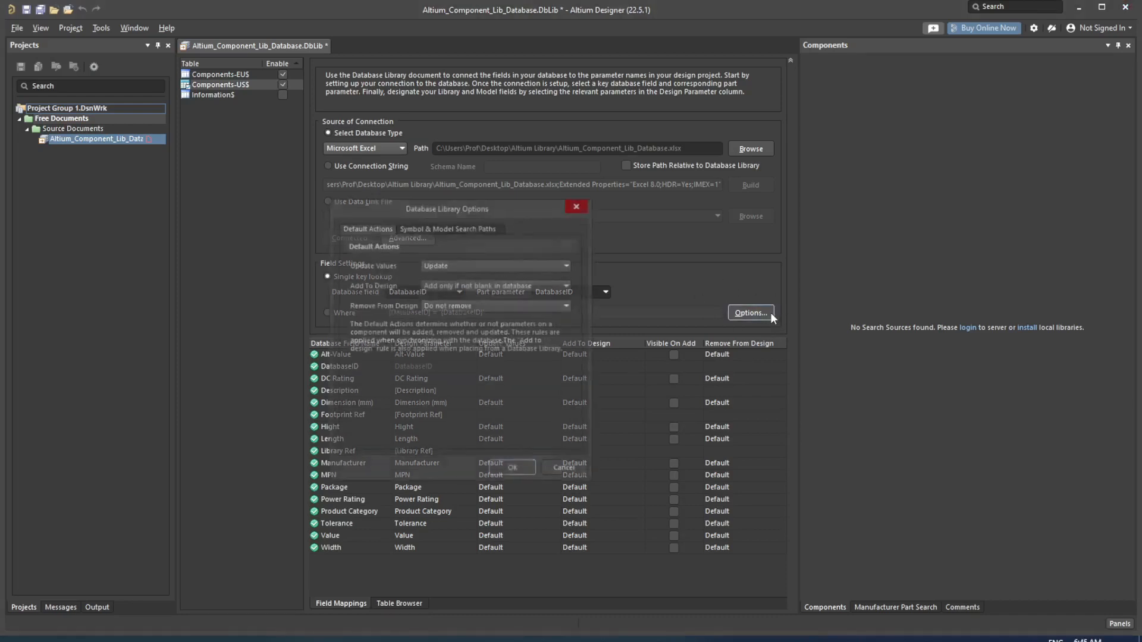
{"action": "left_click", "coordinate": [454, 227]}
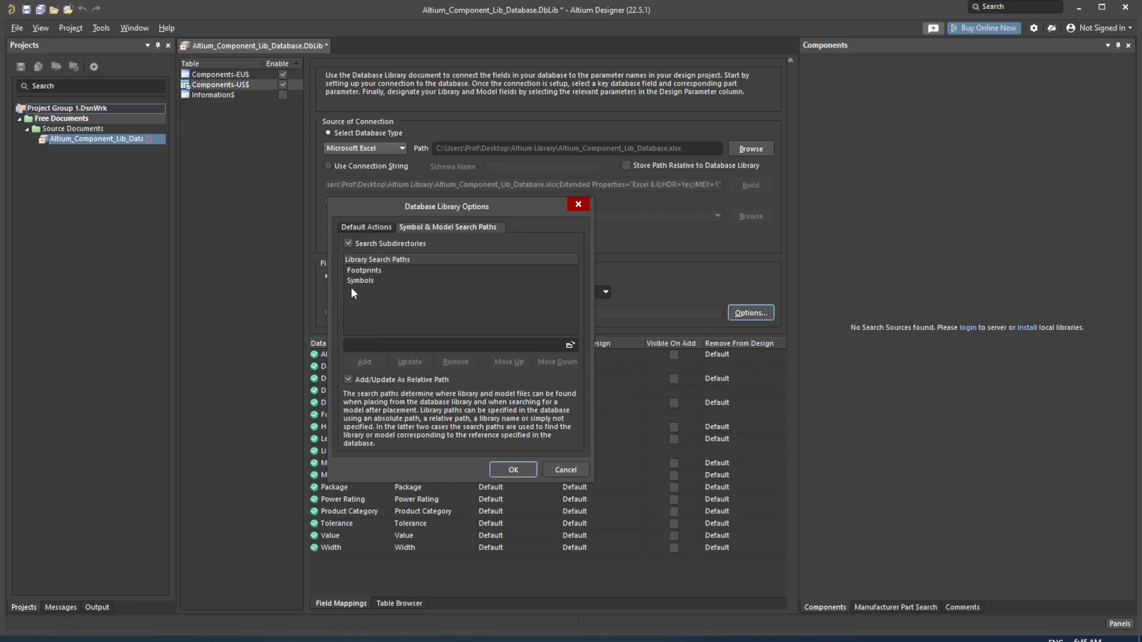
{"action": "left_click", "coordinate": [512, 470]}
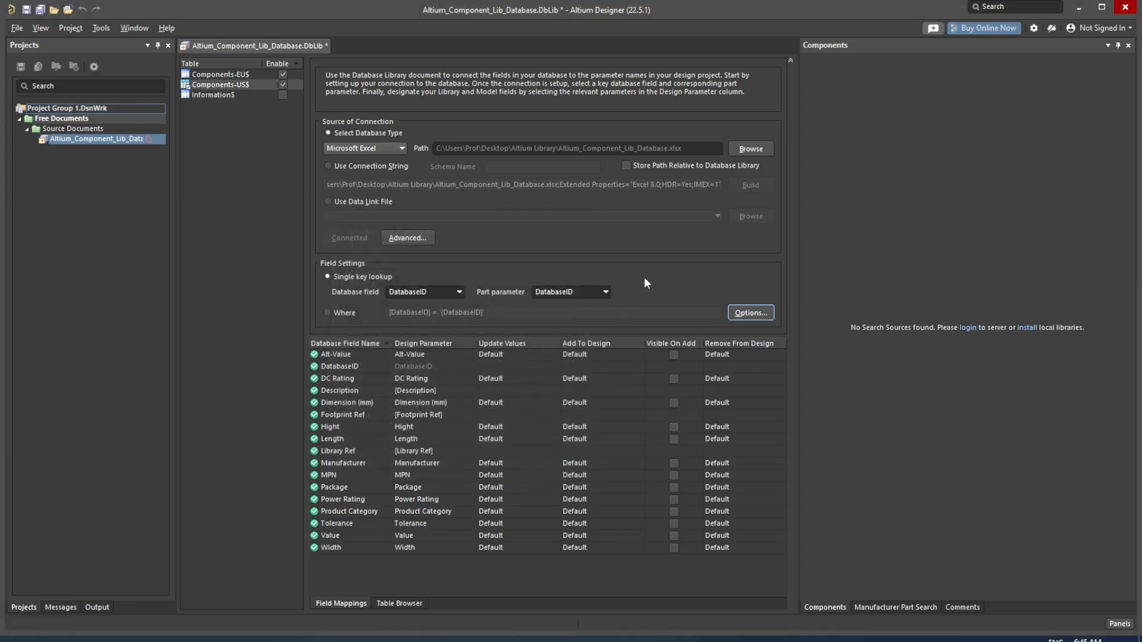
Step: Save the database library document with Ctrl+S
{"action": "key", "text": "ctrl+s"}
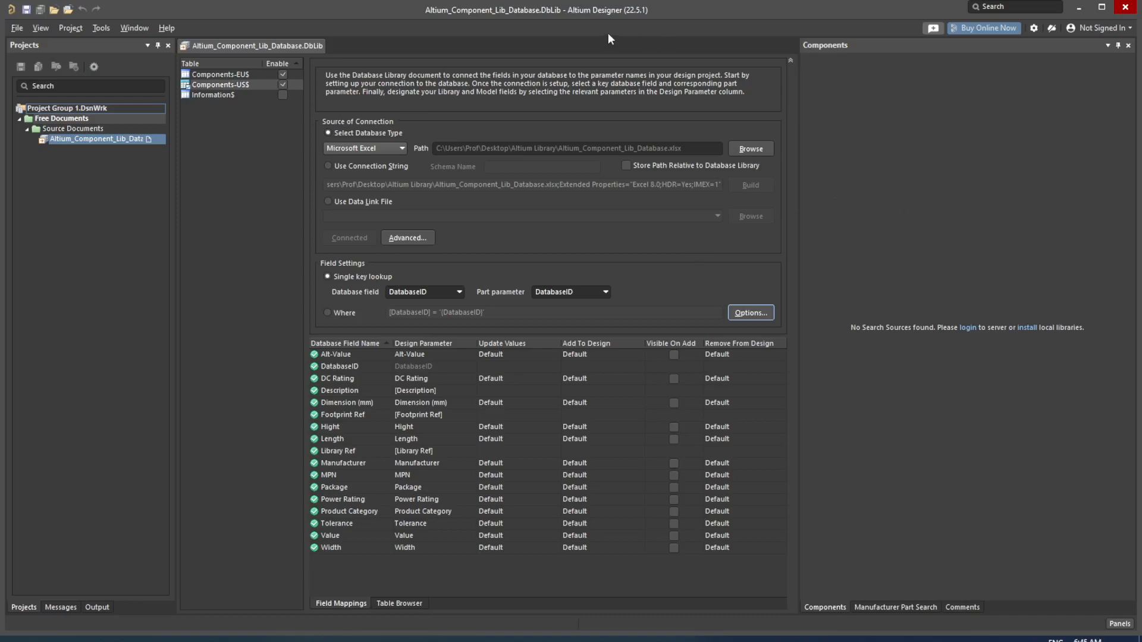
{"action": "left_click", "coordinate": [953, 157]}
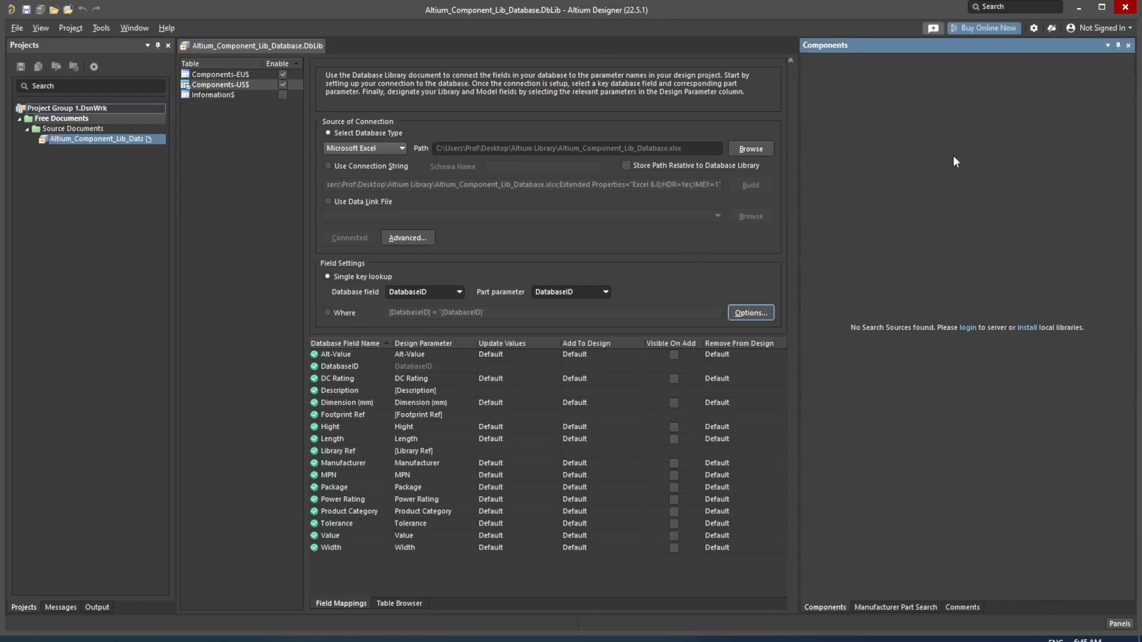
{"action": "left_click", "coordinate": [1033, 28]}
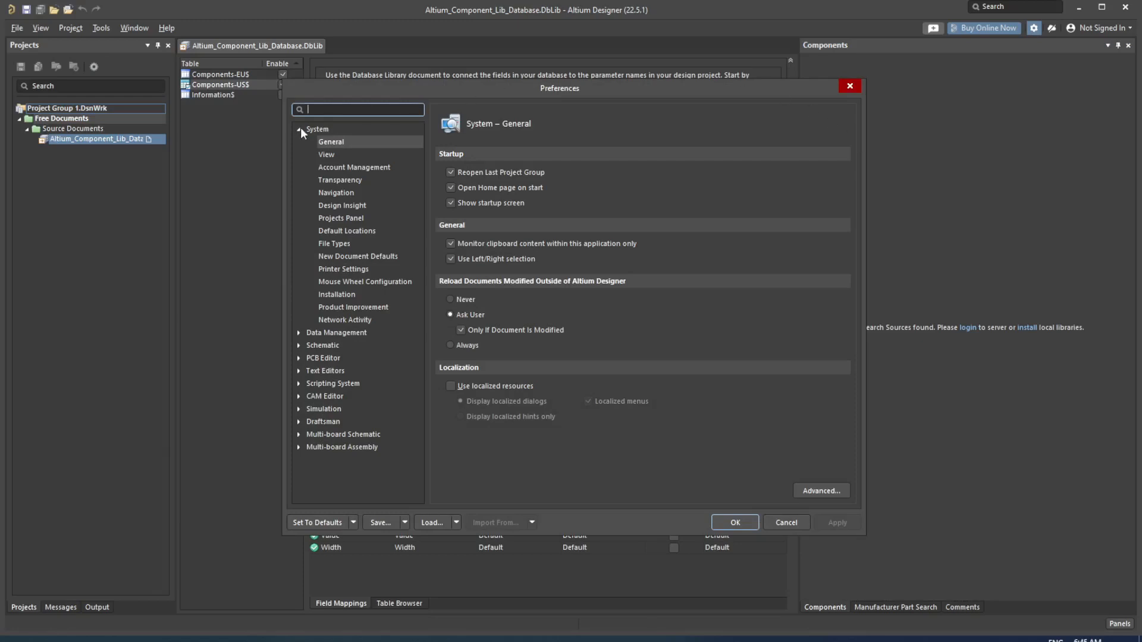
Step: In Preferences go to Data Management > File-based Libraries and choose Install from file
{"action": "left_click", "coordinate": [299, 129]}
{"action": "left_click", "coordinate": [299, 142]}
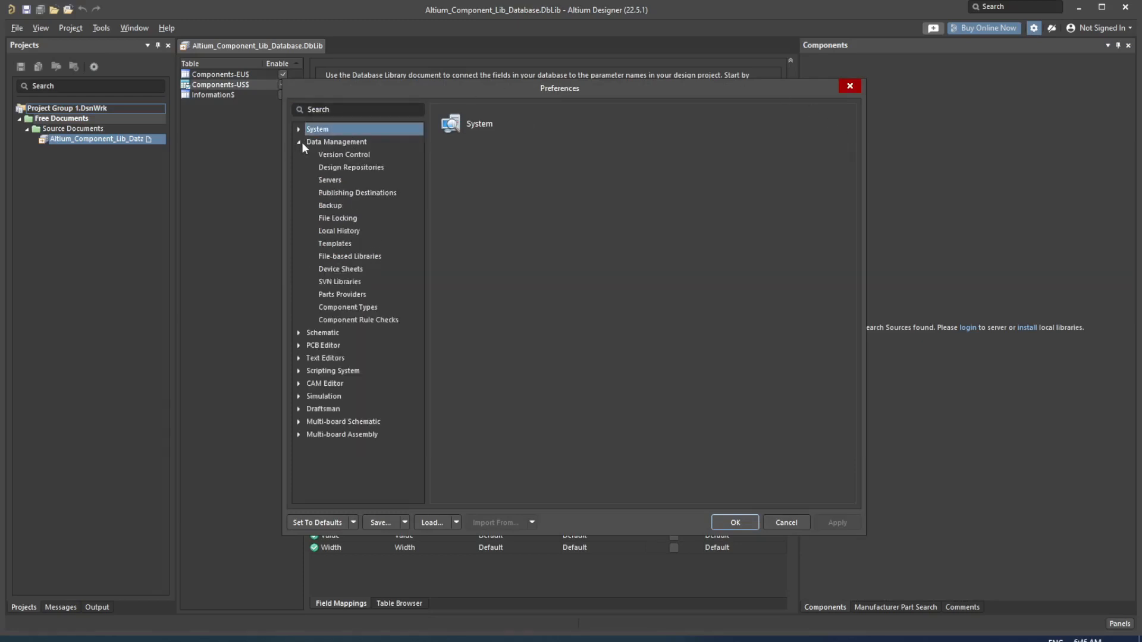
{"action": "left_click", "coordinate": [362, 256]}
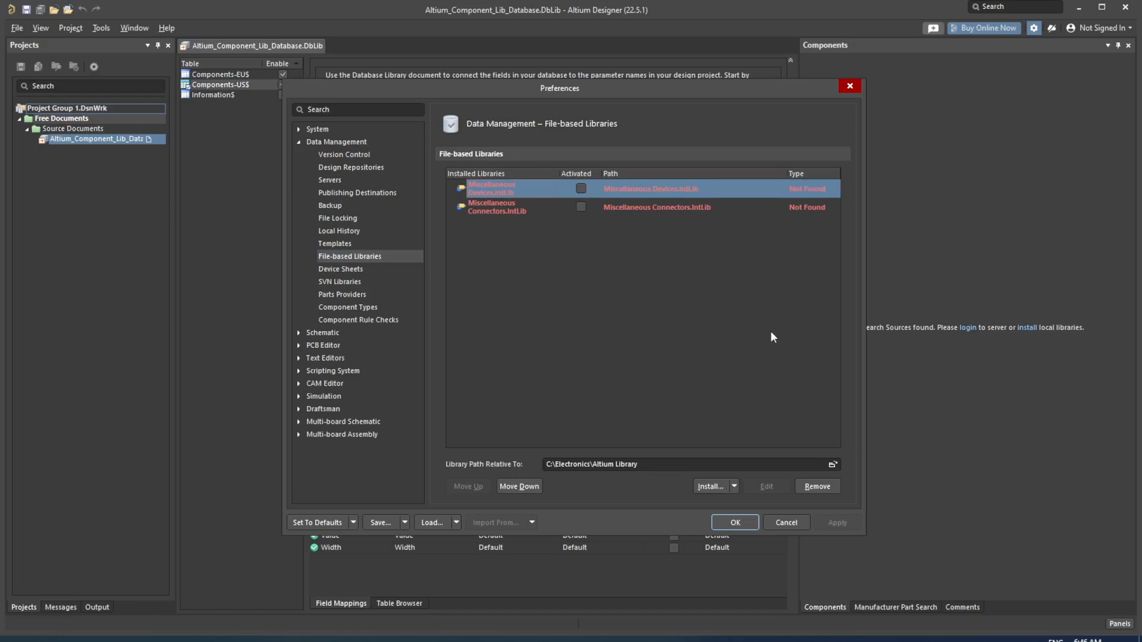
{"action": "left_click", "coordinate": [734, 486]}
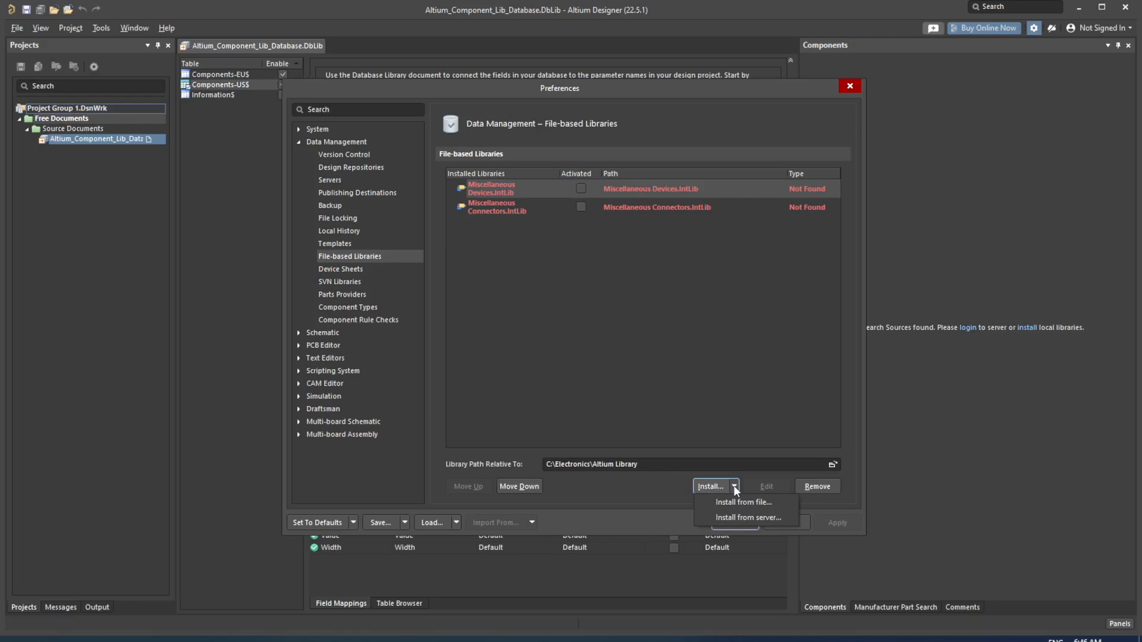
{"action": "left_click", "coordinate": [772, 501]}
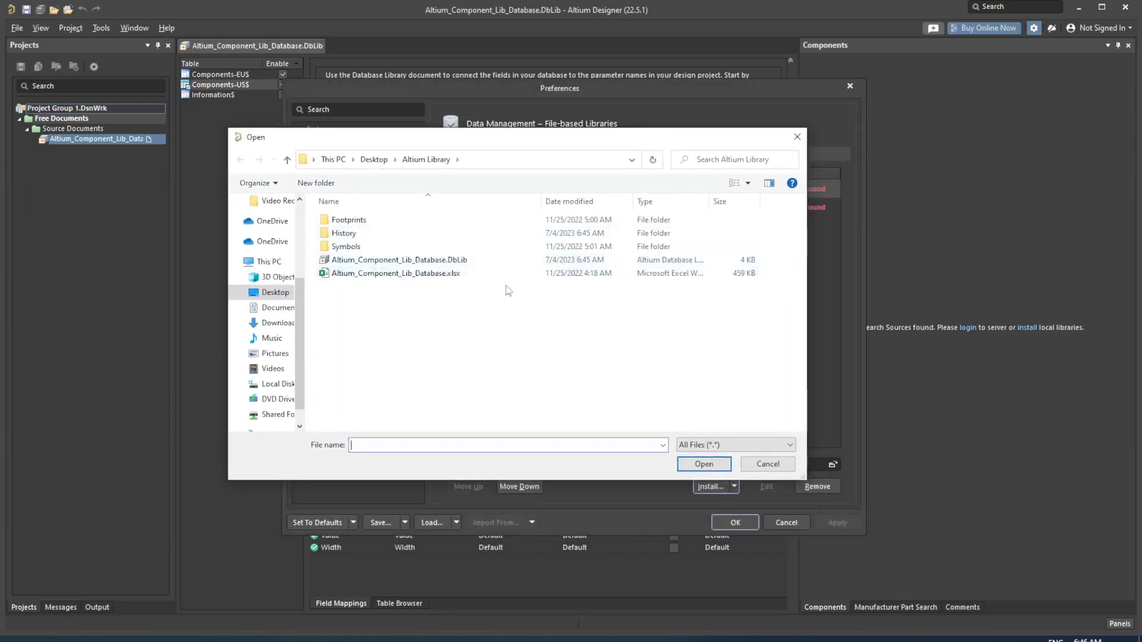
Step: Install and activate Altium_Component_Lib_Database.DbLib, then close Preferences with OK
{"action": "left_click", "coordinate": [461, 261]}
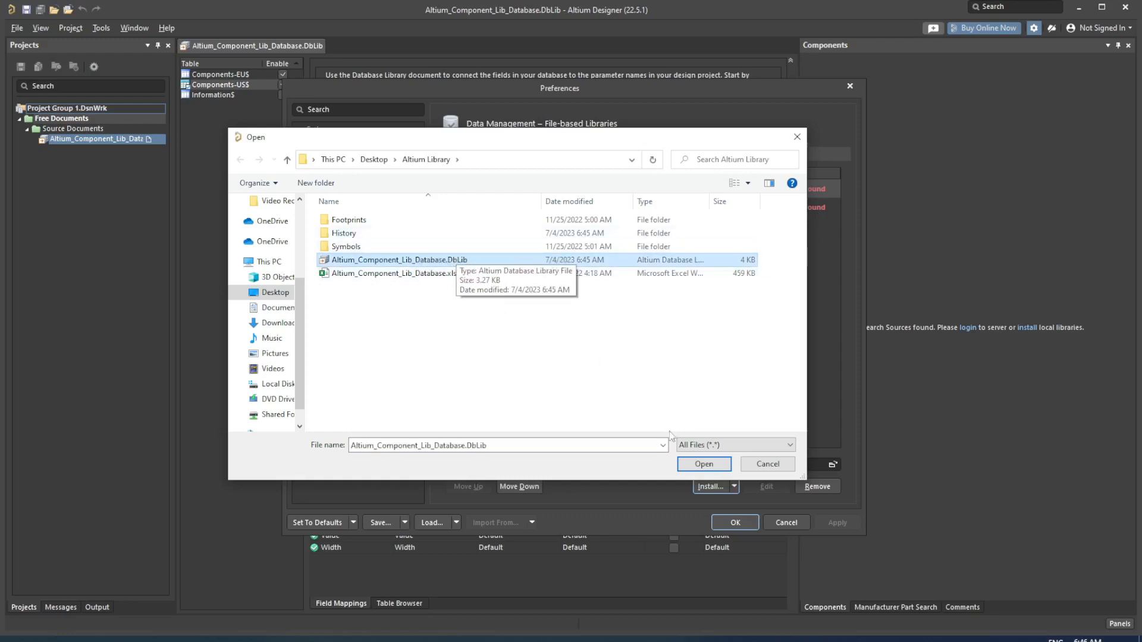
{"action": "left_click", "coordinate": [705, 467]}
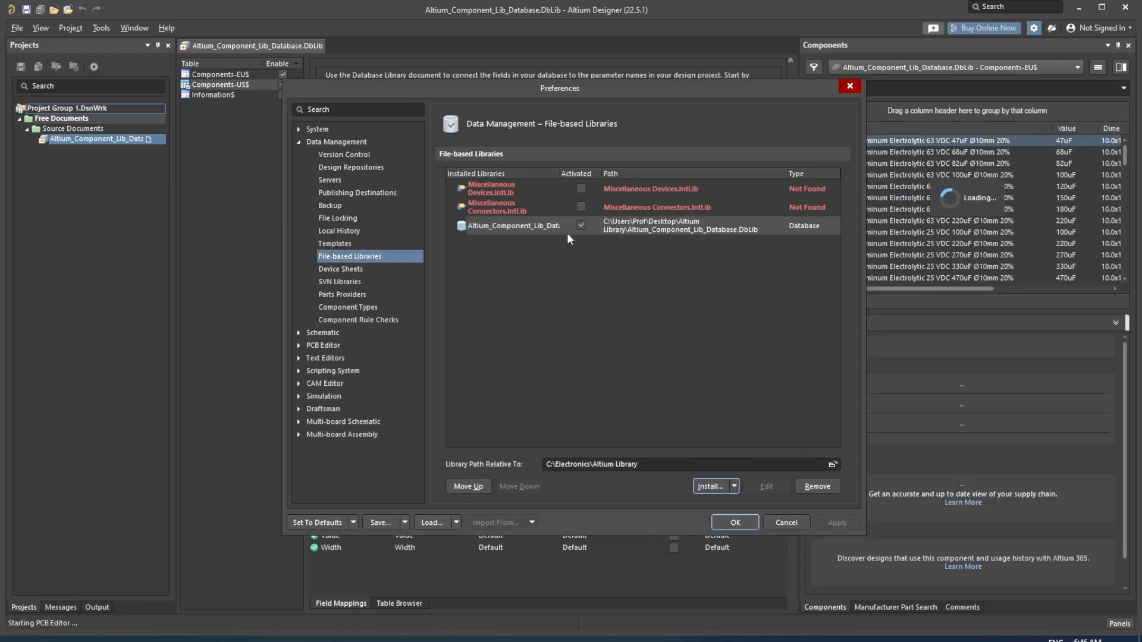
{"action": "left_click", "coordinate": [573, 227]}
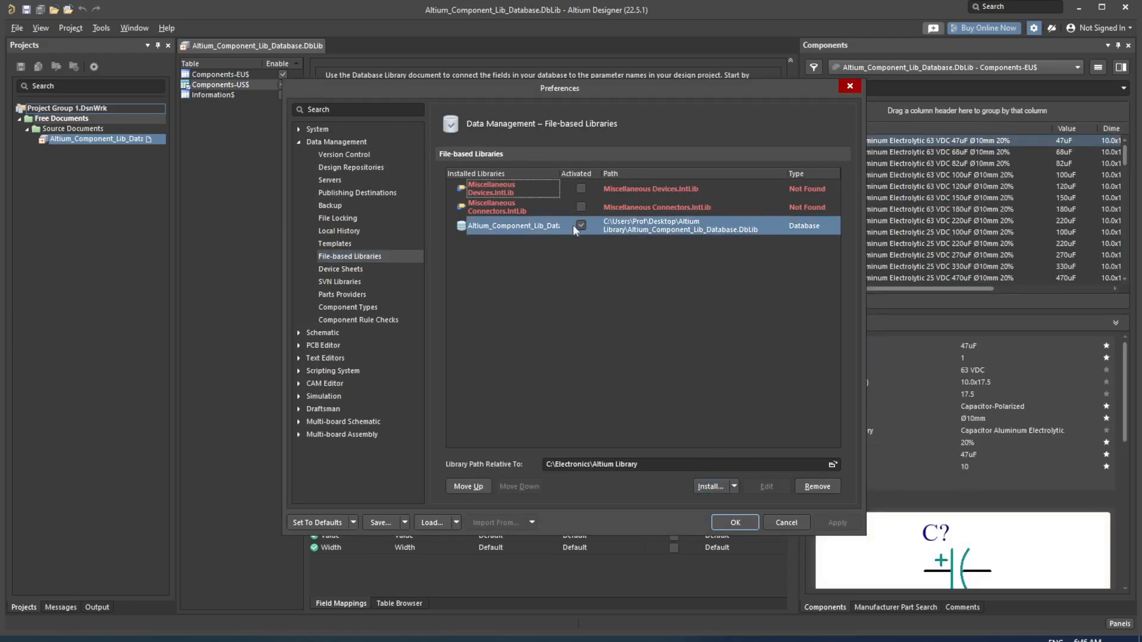
{"action": "left_click", "coordinate": [753, 524]}
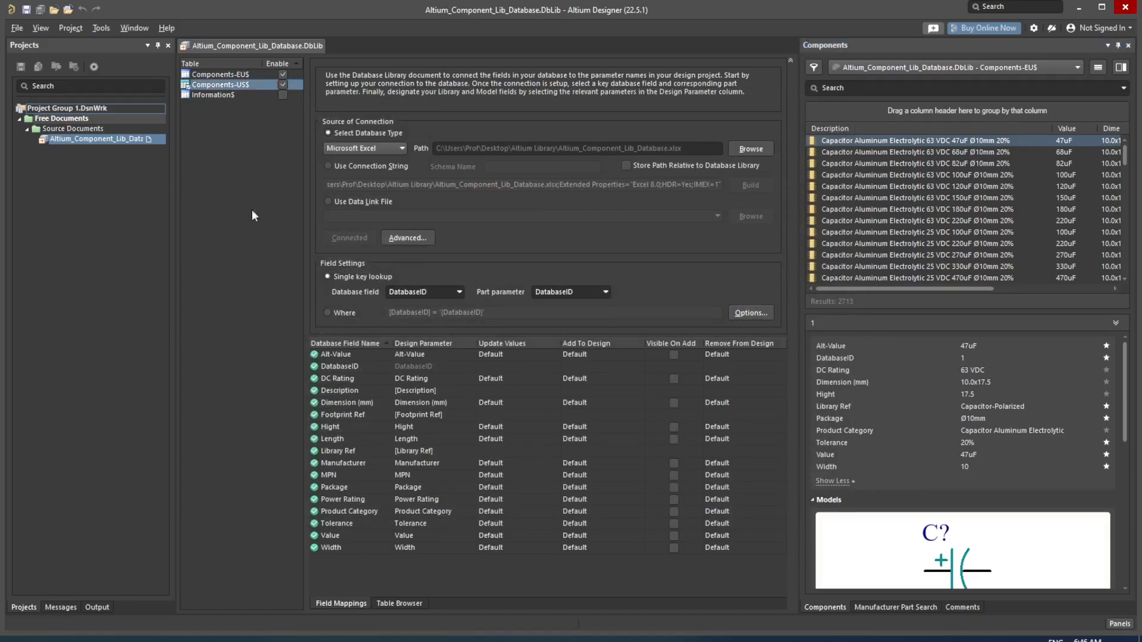
{"action": "left_click", "coordinate": [75, 161]}
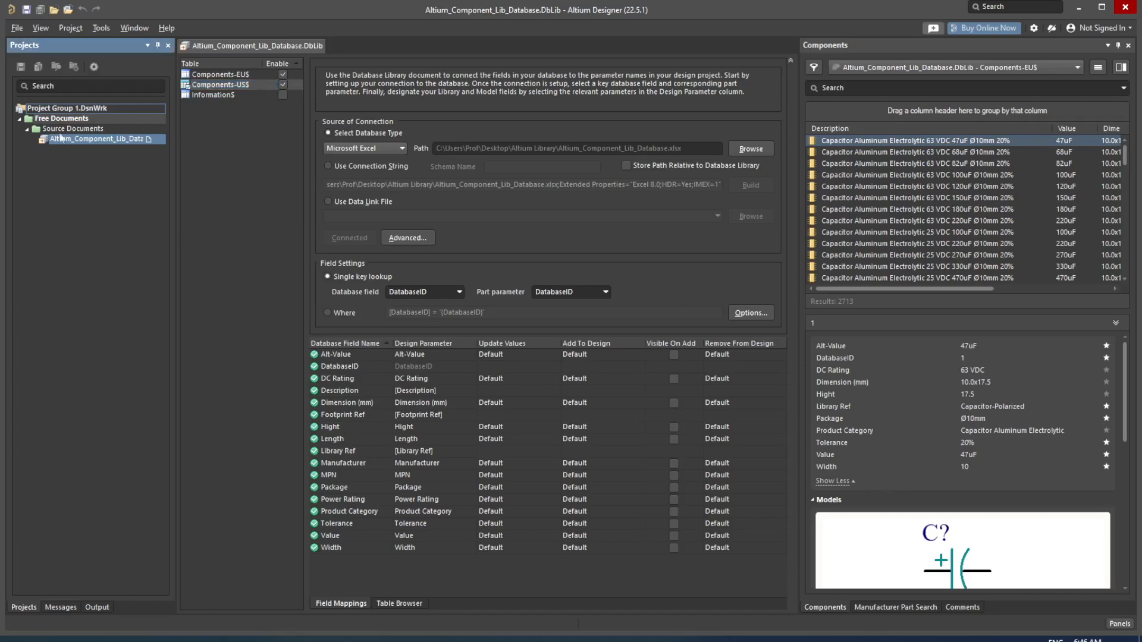
{"action": "left_click", "coordinate": [16, 30]}
Step: Create a new schematic sheet, Sheet1.SchDoc, and bring up the Components panel
{"action": "mouse_move", "coordinate": [26, 40]}
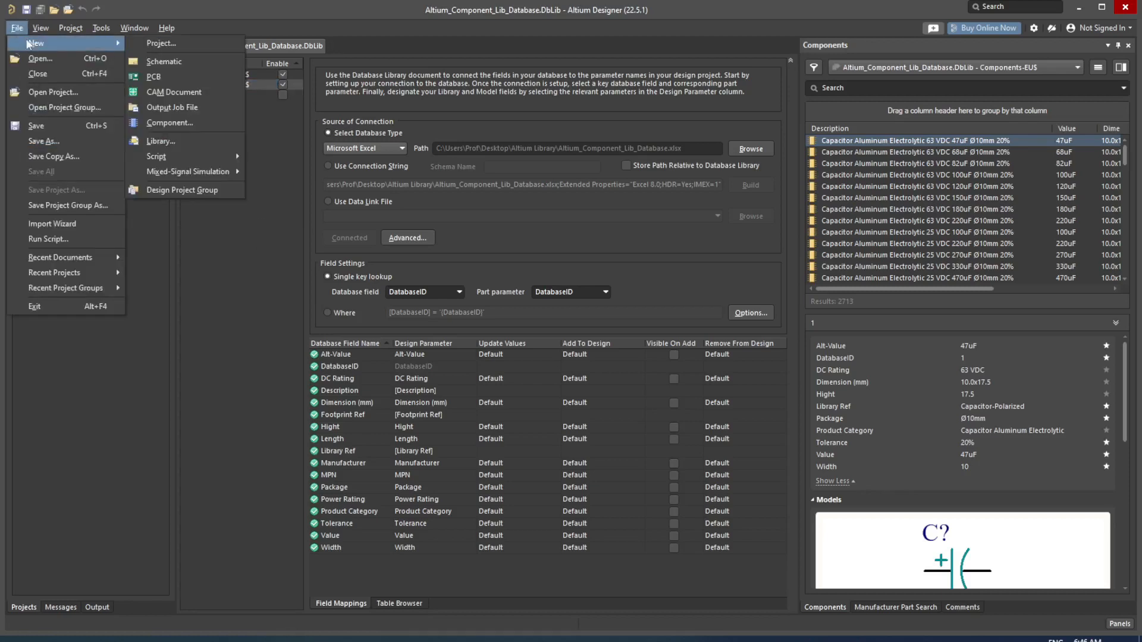
{"action": "left_click", "coordinate": [167, 60]}
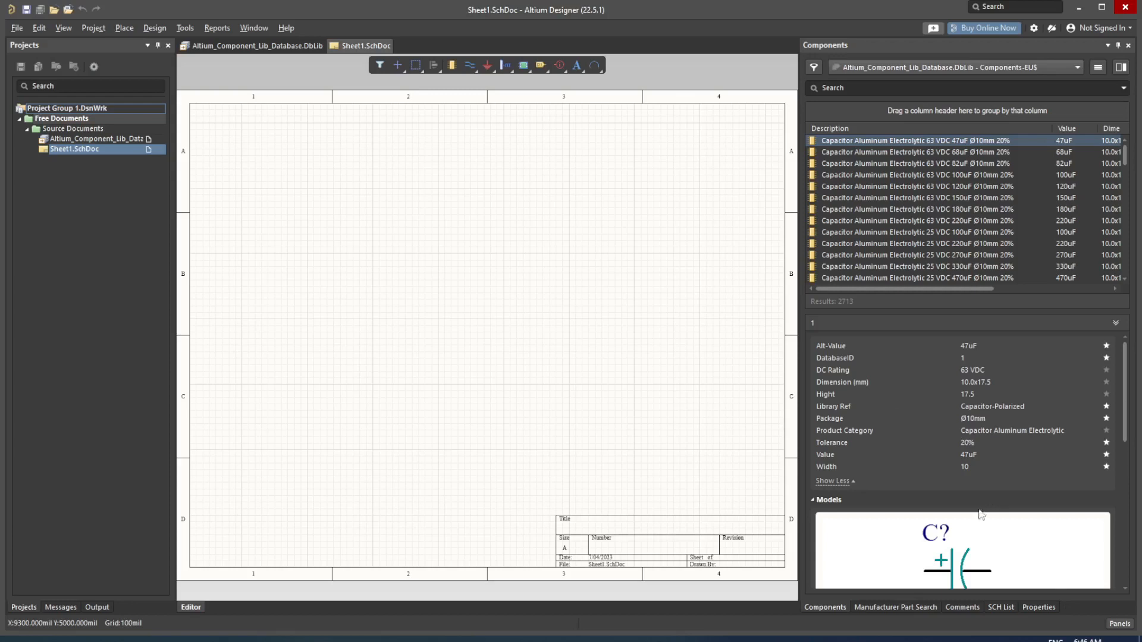
{"action": "left_click", "coordinate": [1119, 625]}
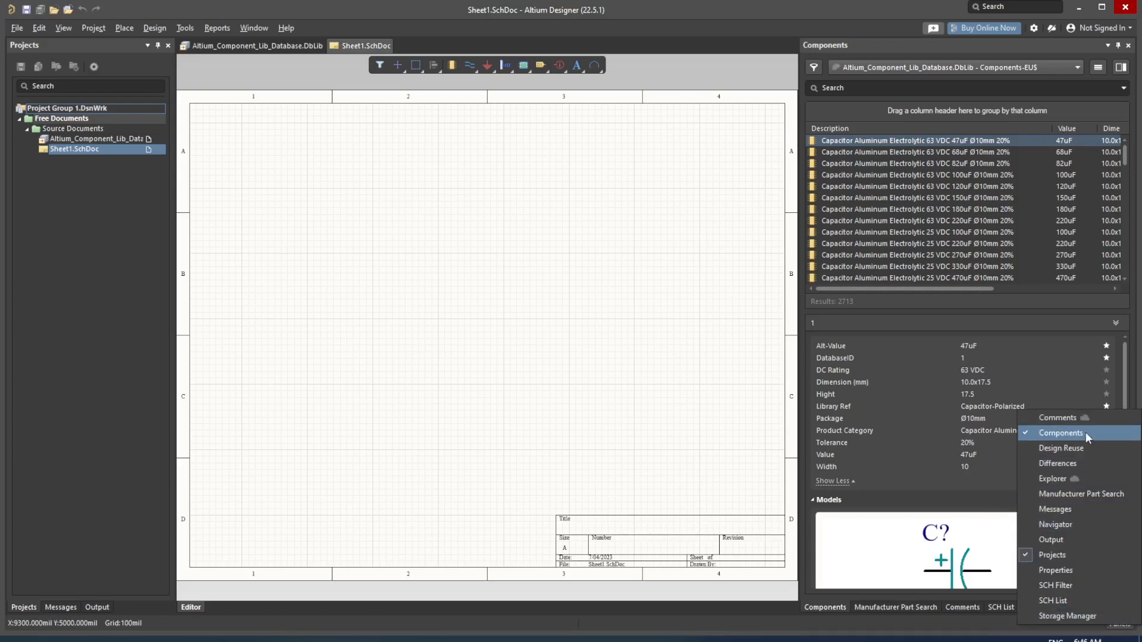
{"action": "left_click", "coordinate": [868, 626]}
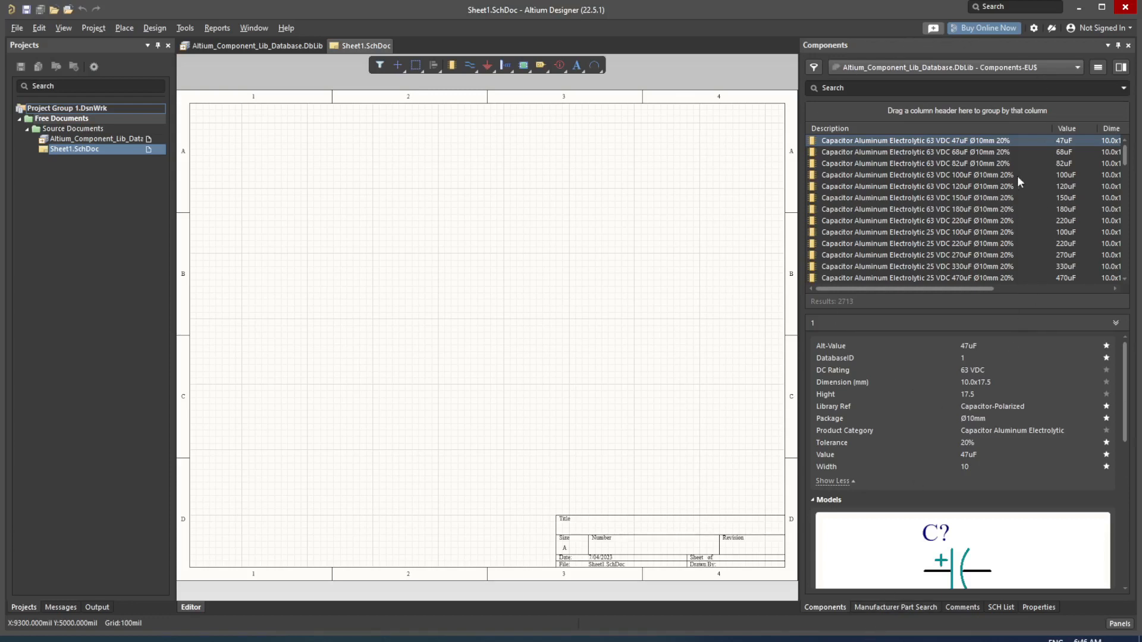
Step: Keep the Components-EU$ table and scroll through the 47uF capacitor's parameters, symbol and 3D model
{"action": "left_click", "coordinate": [1074, 68]}
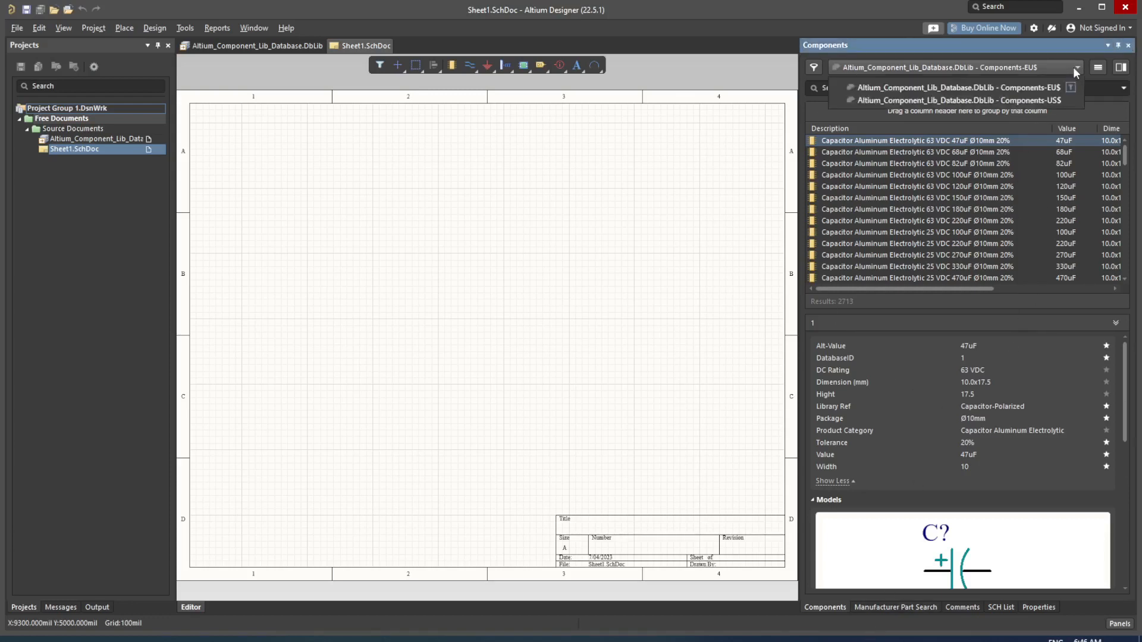
{"action": "left_click", "coordinate": [1044, 88]}
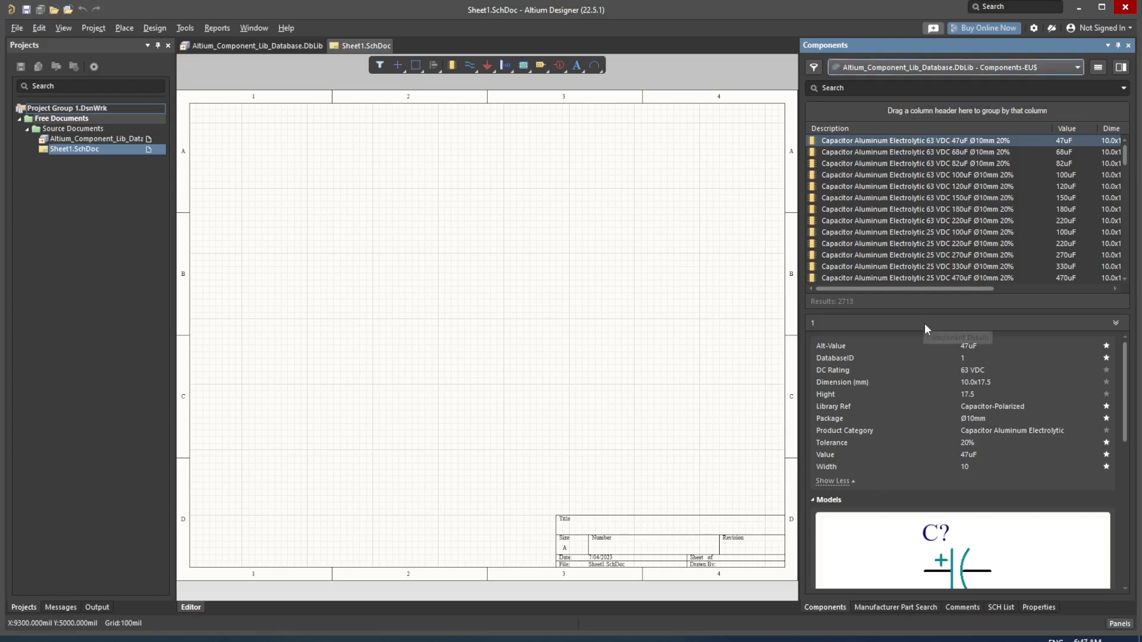
{"action": "scroll", "coordinate": [901, 170], "scroll_direction": "down", "scroll_amount": 15}
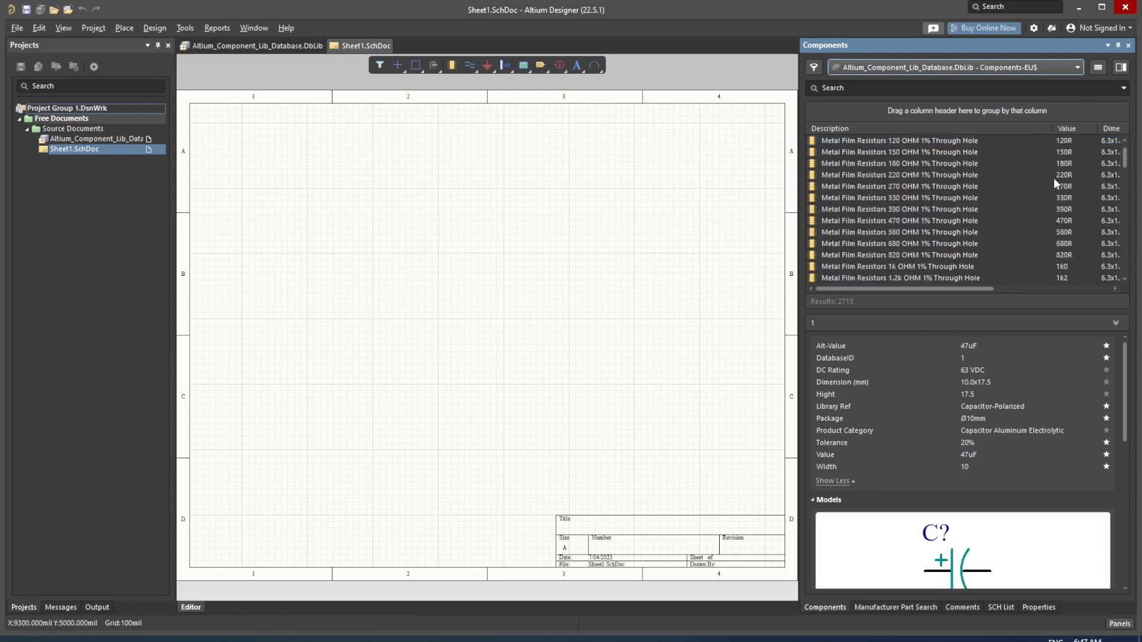
{"action": "mouse_move", "coordinate": [1123, 159]}
{"action": "left_mouse_down"}
{"action": "mouse_move", "coordinate": [1129, 205]}
{"action": "mouse_move", "coordinate": [1134, 152]}
{"action": "left_mouse_up"}
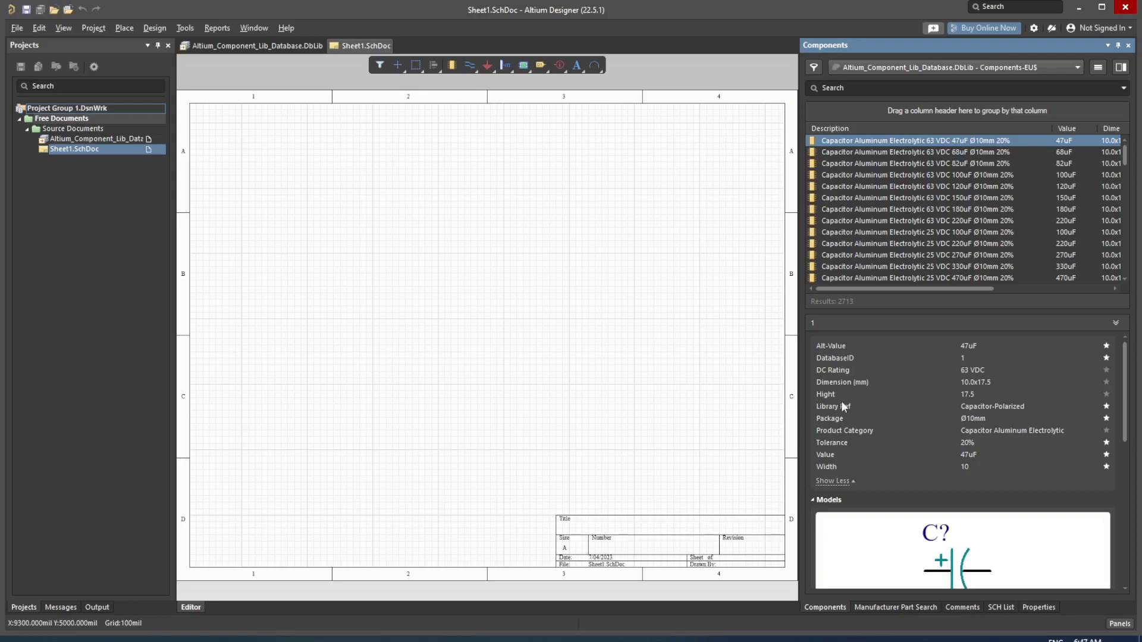
{"action": "scroll", "coordinate": [979, 456], "scroll_direction": "down", "scroll_amount": 3}
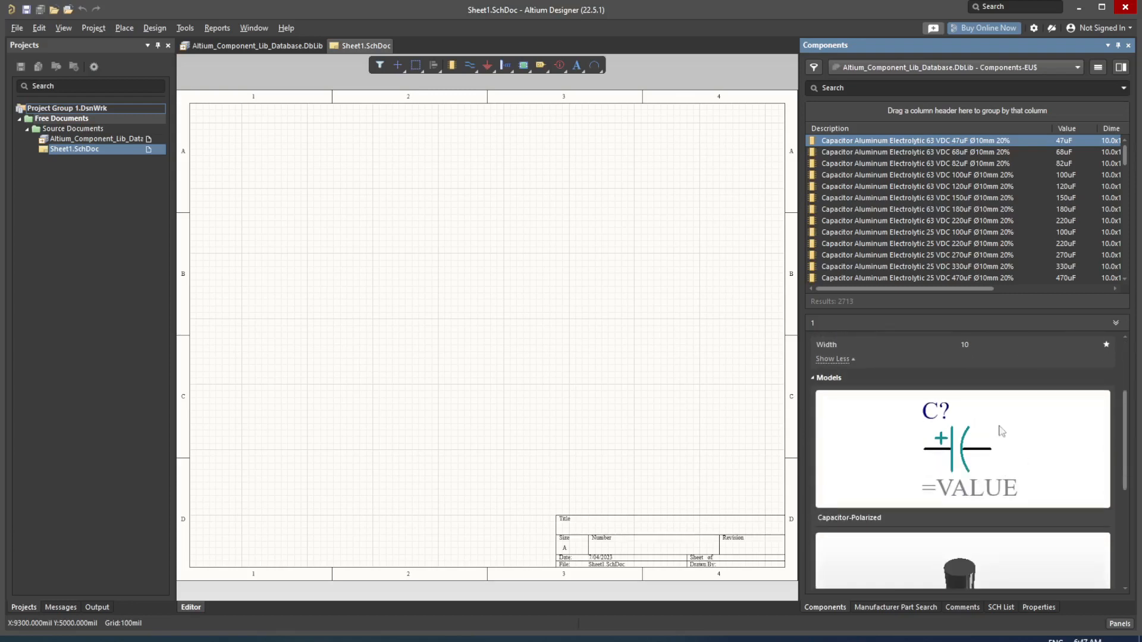
{"action": "scroll", "coordinate": [1000, 457], "scroll_direction": "down", "scroll_amount": 3}
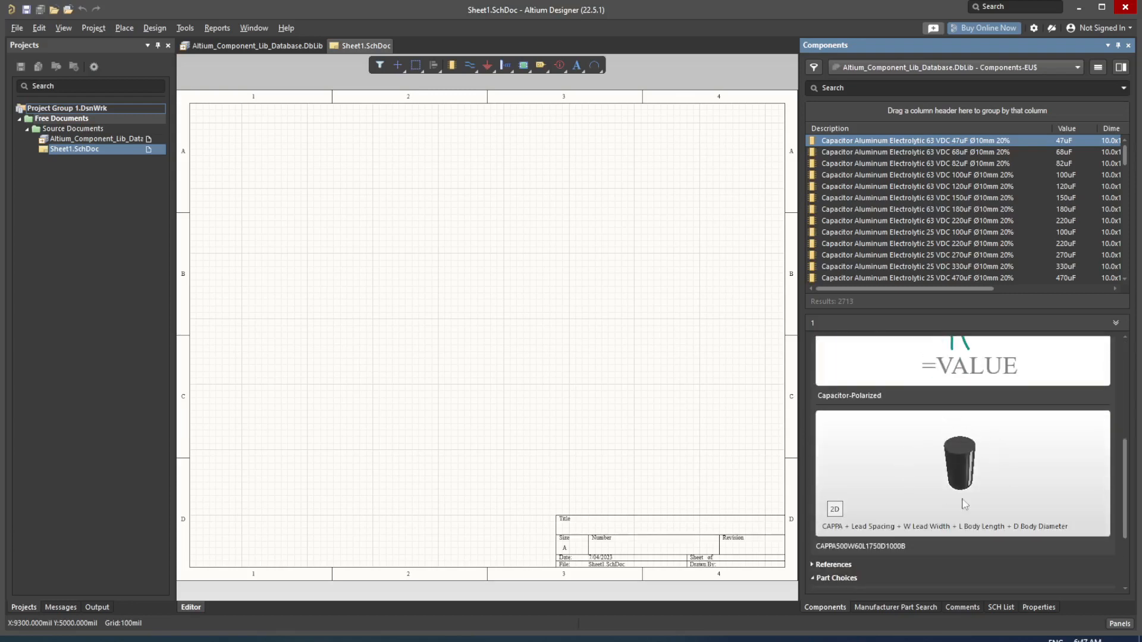
Step: Place a single 47uF polarized capacitor, designated C?, from the database onto Sheet1.SchDoc
{"action": "double_click", "coordinate": [909, 144]}
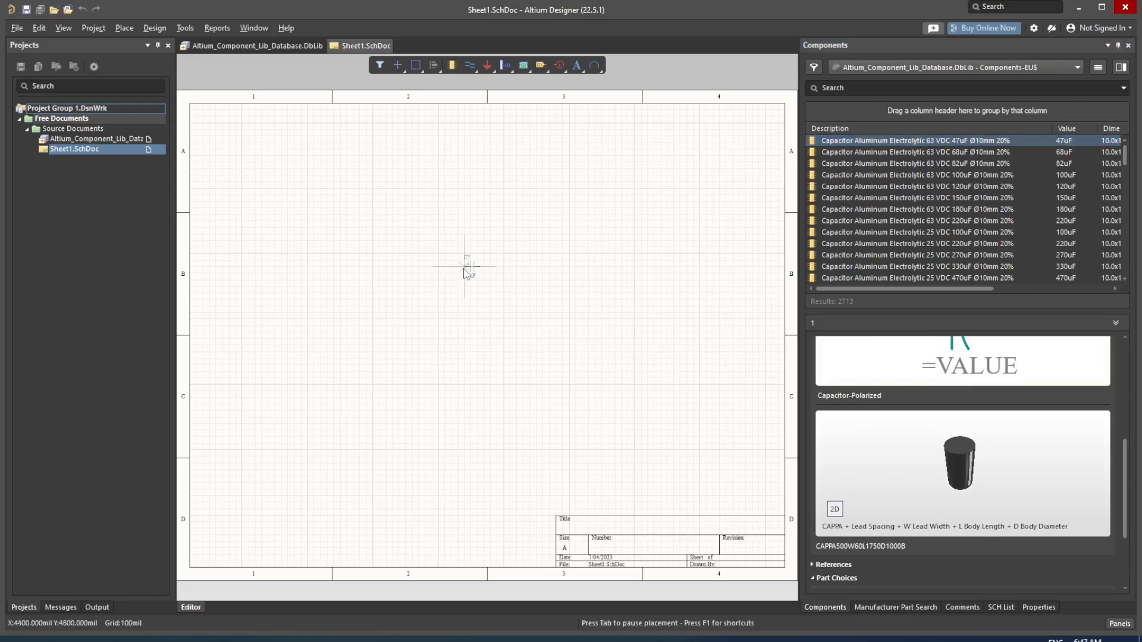
{"action": "left_click", "coordinate": [498, 273]}
{"action": "key", "text": "Escape"}
{"action": "scroll", "coordinate": [510, 300], "scroll_direction": "up", "scroll_amount": 2, "text": "ctrl"}
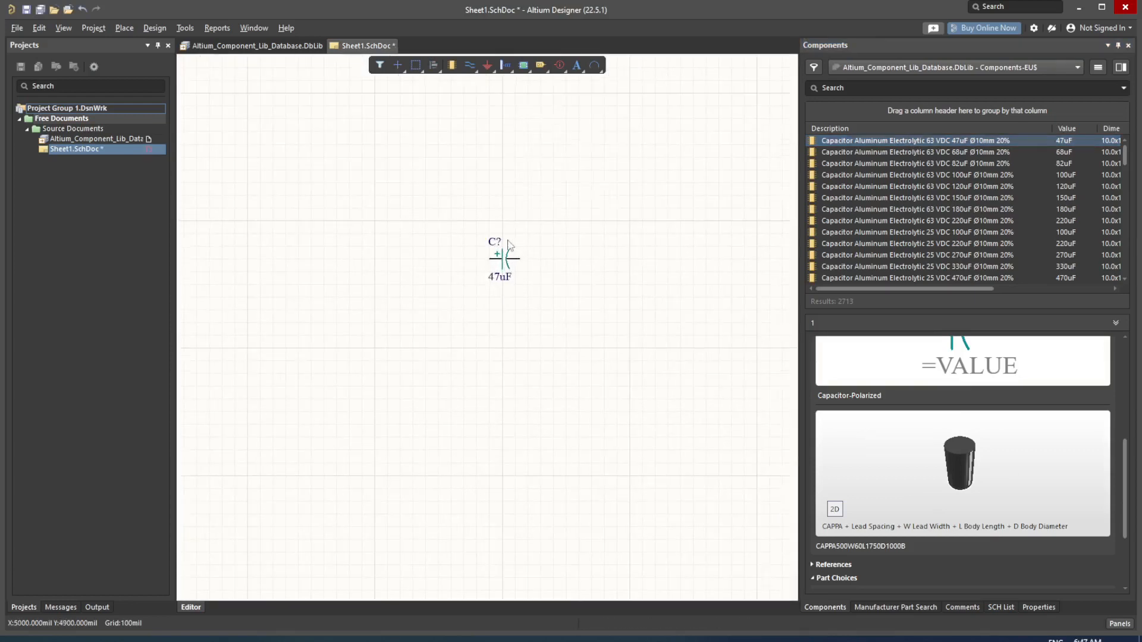
{"action": "scroll", "coordinate": [510, 262], "scroll_direction": "up", "scroll_amount": 2, "text": "ctrl"}
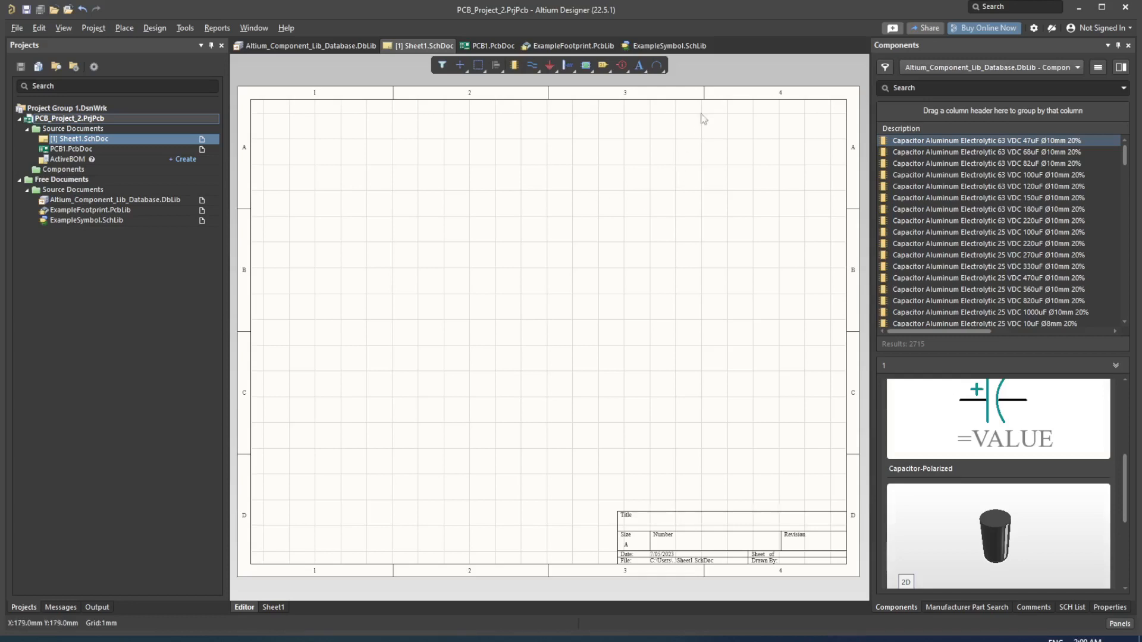
Step: View ExampleSymbol.SchLib and ExampleFootprint.PcbLib, then return to Altium_Component_Lib_Database.DbLib
{"action": "left_click", "coordinate": [690, 50]}
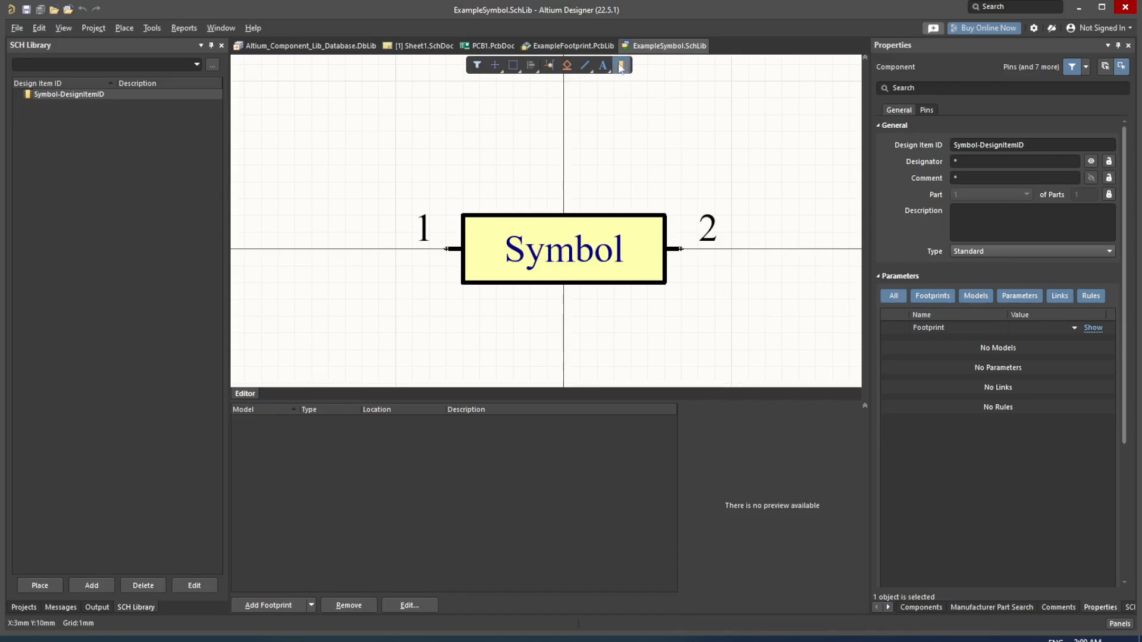
{"action": "left_click", "coordinate": [589, 47]}
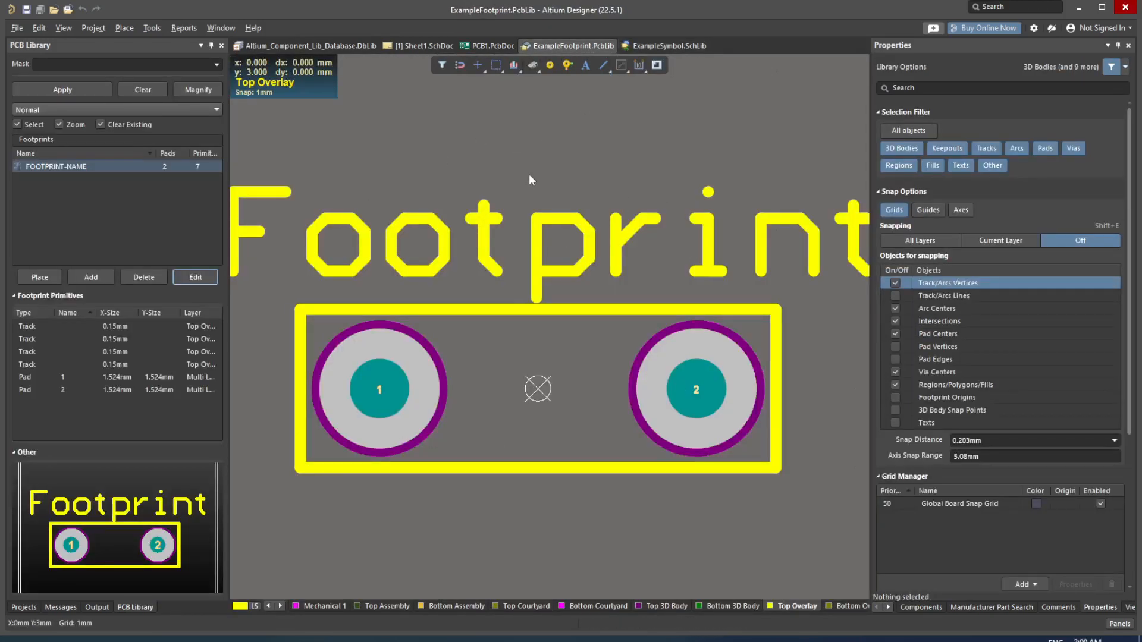
{"action": "left_click", "coordinate": [350, 46]}
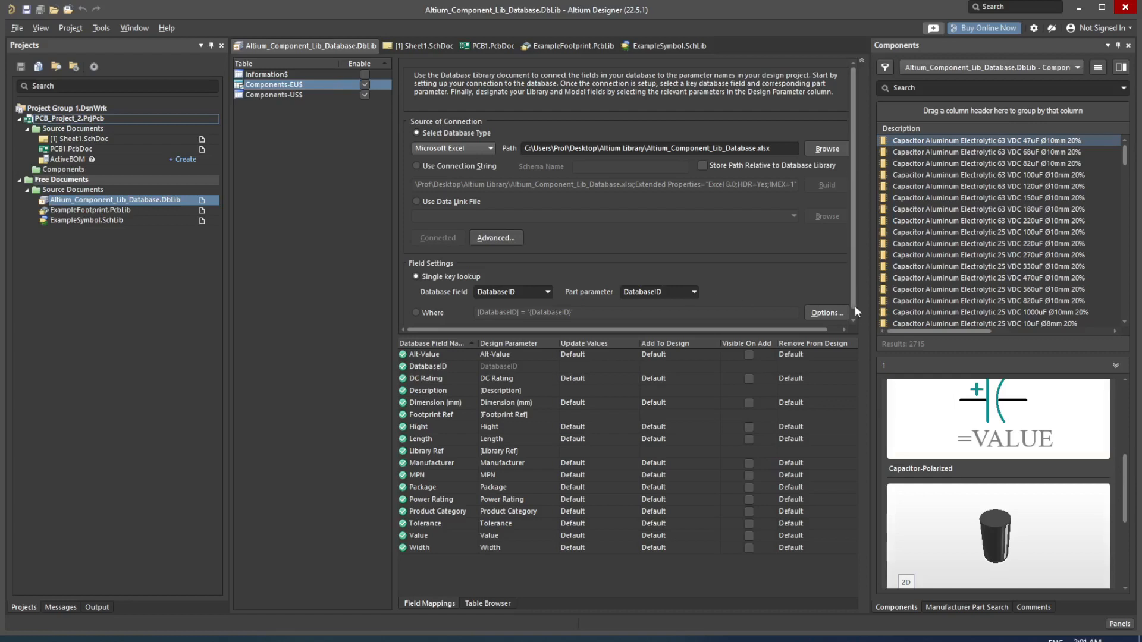
Step: Inspect the Footprints search path under Symbol & Model Search Paths, then bring up the Altium Library folder
{"action": "left_click_drag", "start_coordinate": [870, 313], "coordinate": [888, 313]}
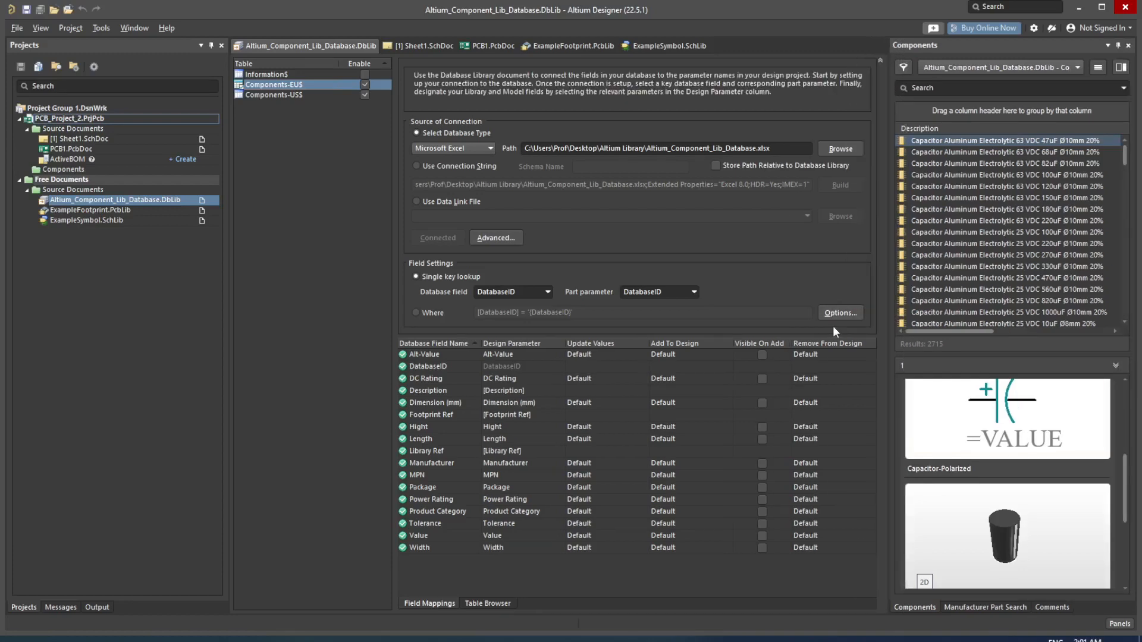
{"action": "left_click", "coordinate": [847, 316]}
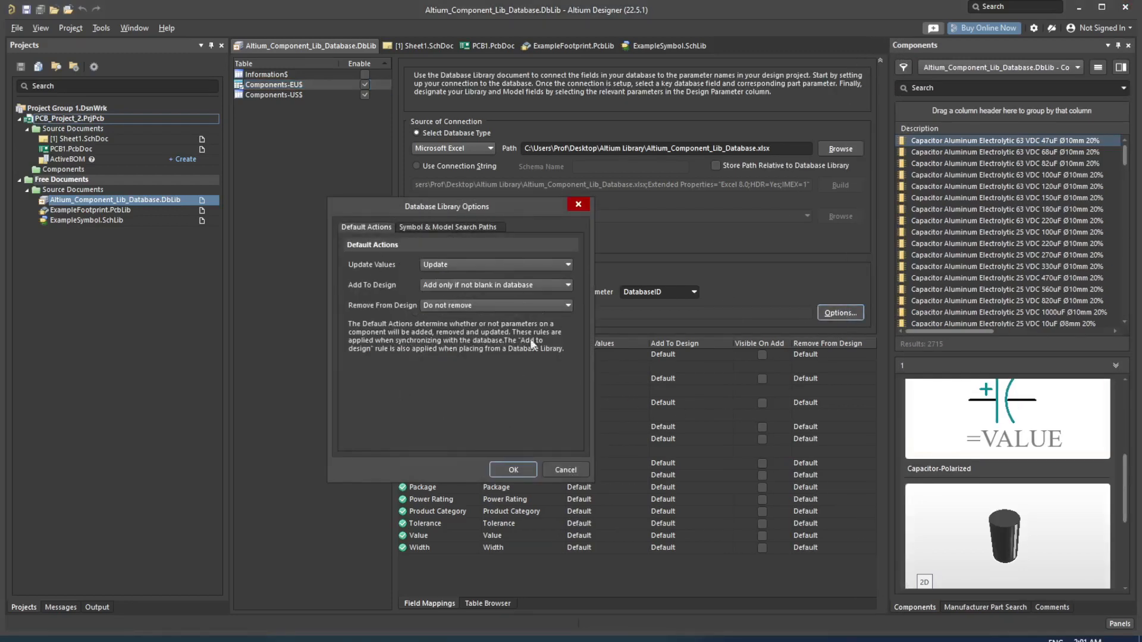
{"action": "left_click", "coordinate": [430, 227]}
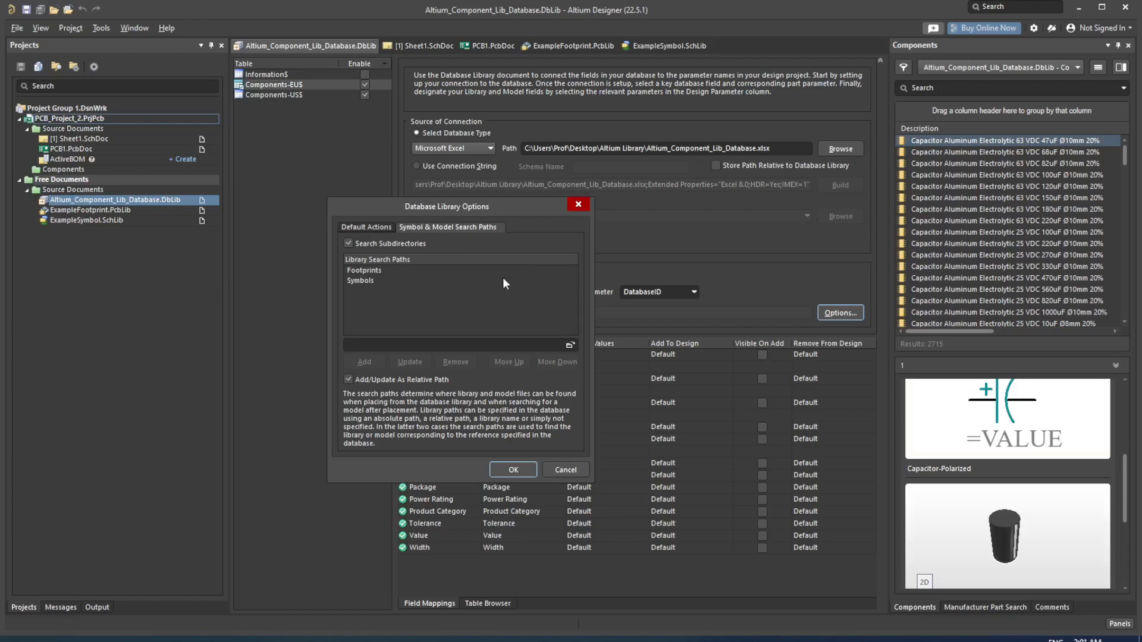
{"action": "left_click", "coordinate": [377, 270]}
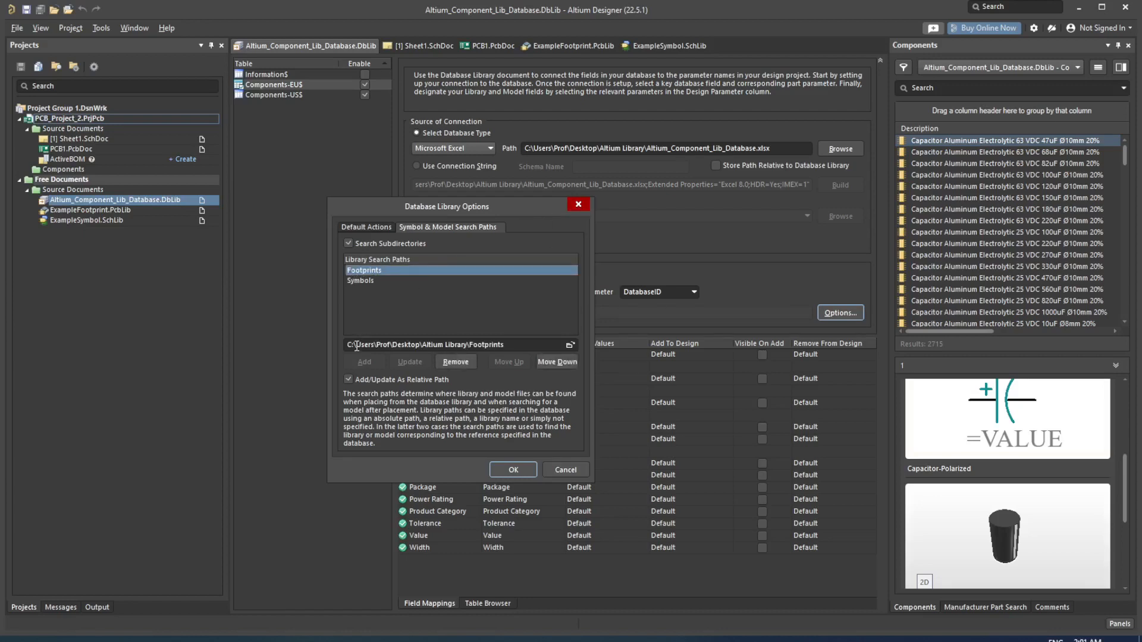
{"action": "left_click_drag", "start_coordinate": [506, 345], "coordinate": [330, 340]}
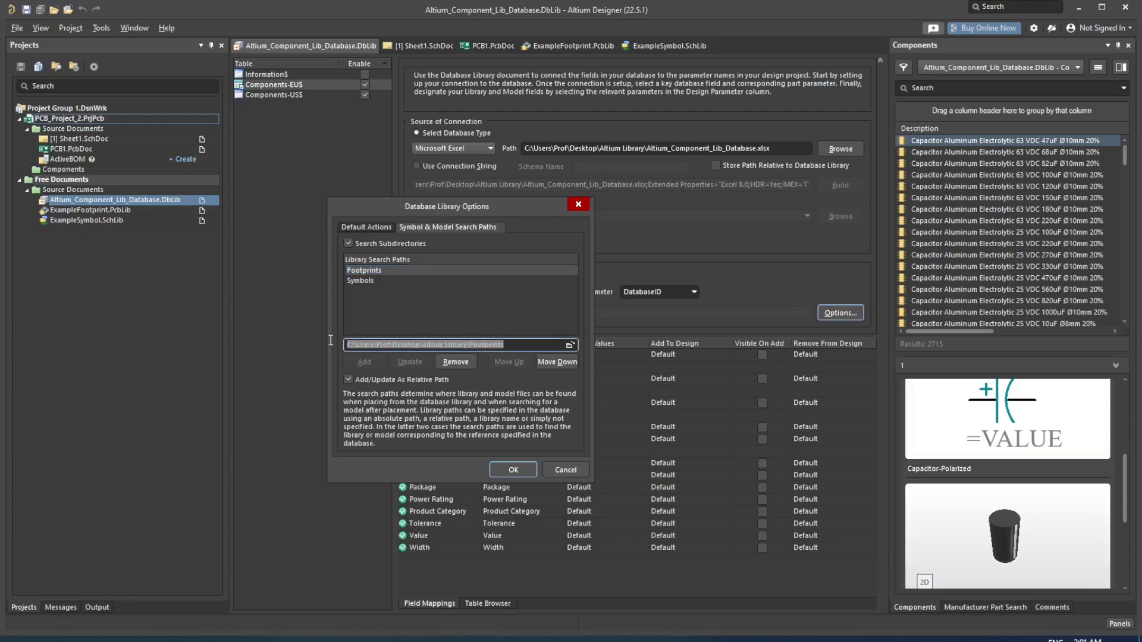
{"action": "left_click", "coordinate": [578, 205]}
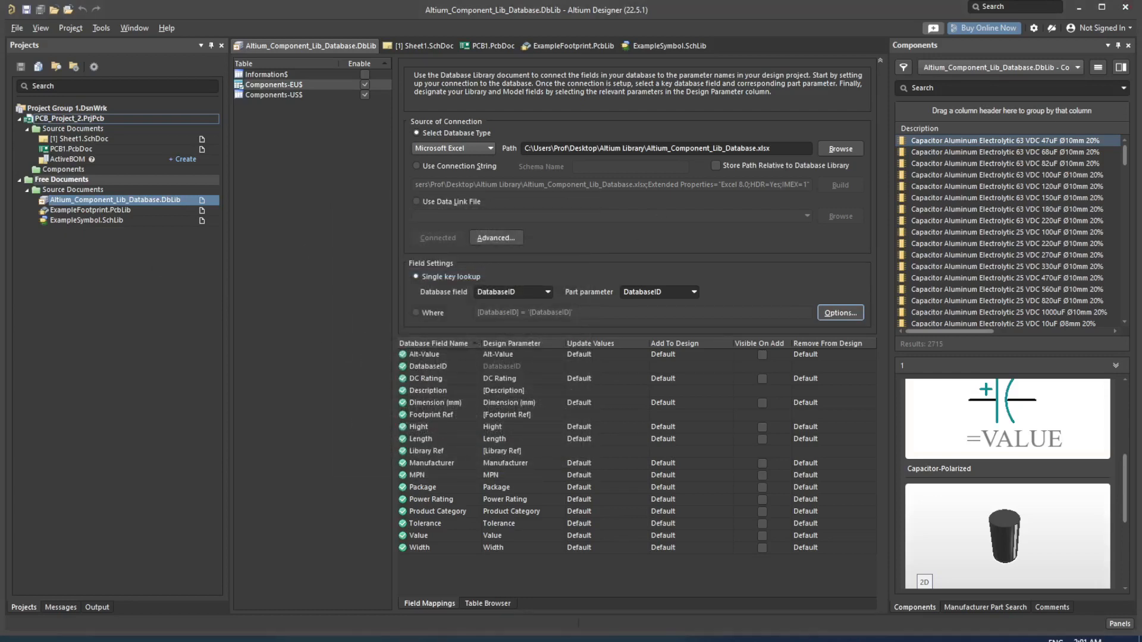
{"action": "left_click_drag", "start_coordinate": [0, 110], "coordinate": [645, 127]}
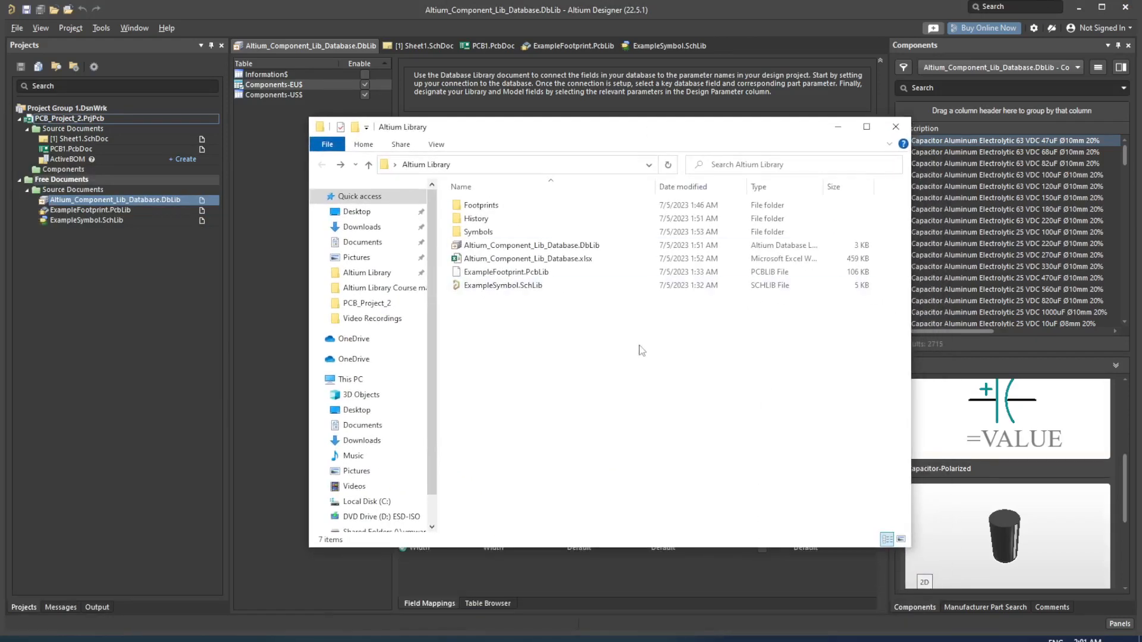
Step: Locate ExampleFootprint.PcbLib in Footprints and ExampleSymbol.SchLib in Symbols, then return to Altium Designer
{"action": "double_click", "coordinate": [549, 205]}
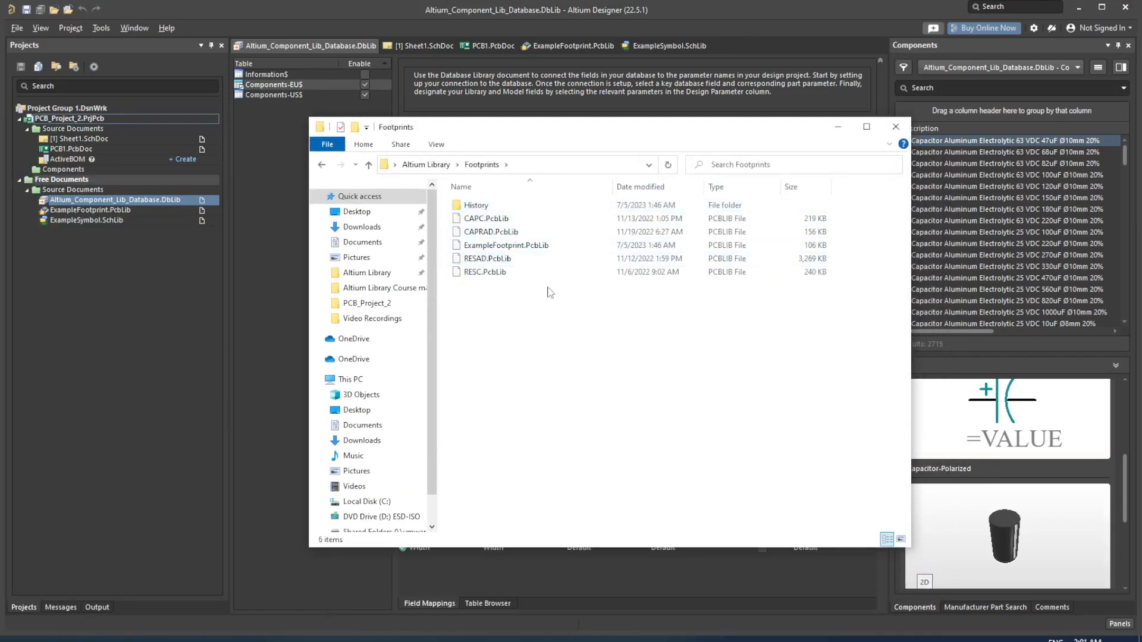
{"action": "left_click", "coordinate": [538, 247]}
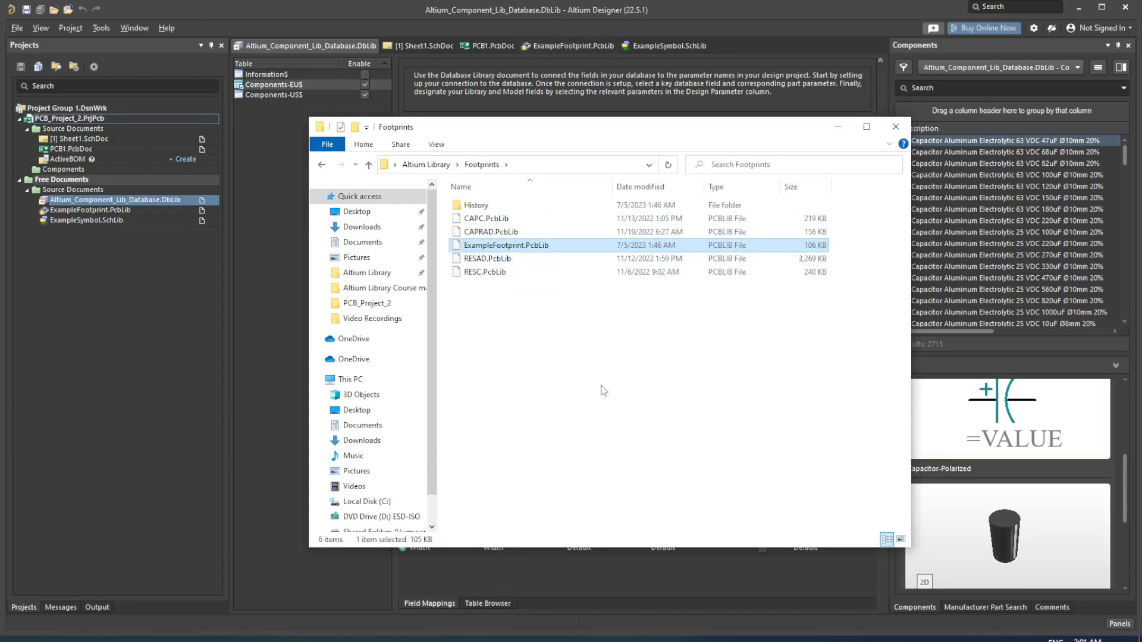
{"action": "left_click", "coordinate": [530, 319]}
{"action": "key", "text": "BackSpace"}
{"action": "double_click", "coordinate": [499, 230]}
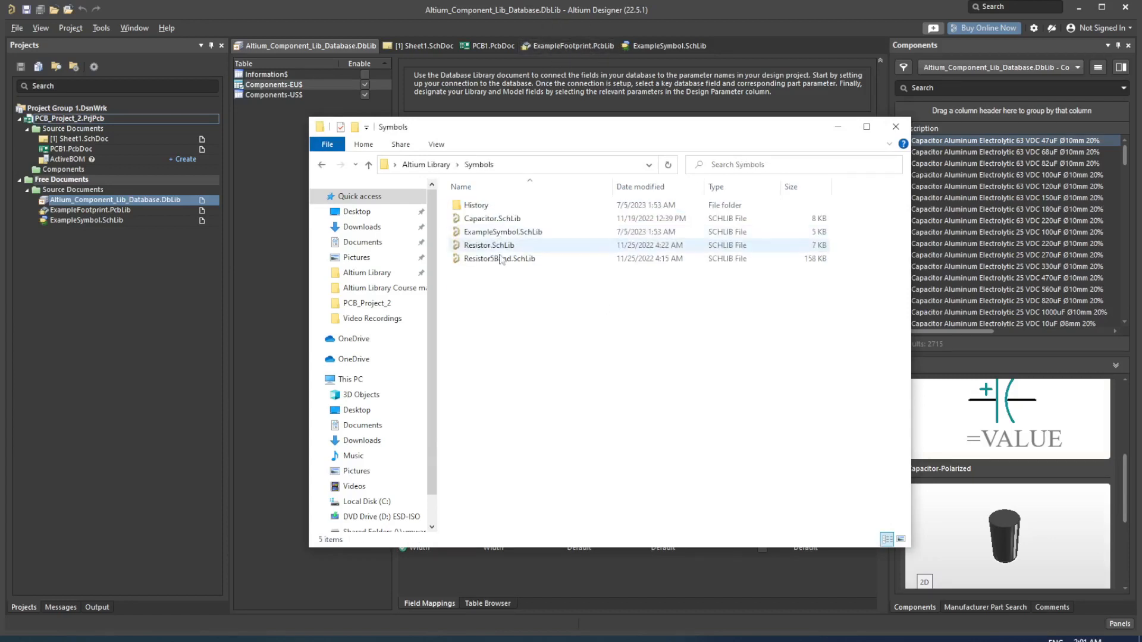
{"action": "left_click", "coordinate": [498, 231]}
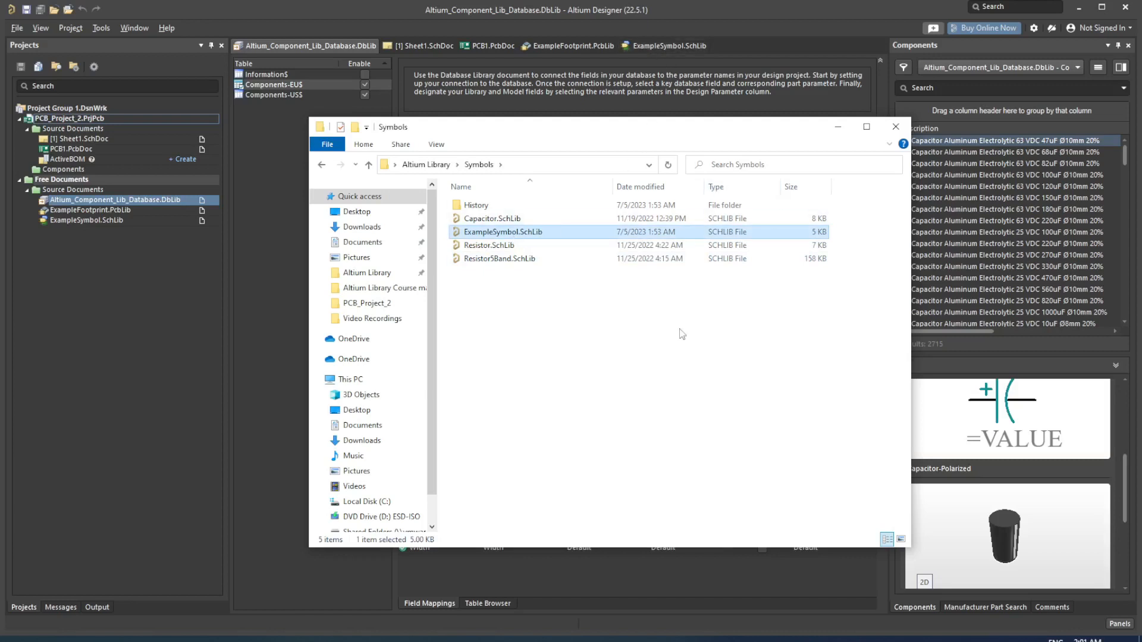
{"action": "key", "text": "BackSpace"}
{"action": "left_click", "coordinate": [609, 105]}
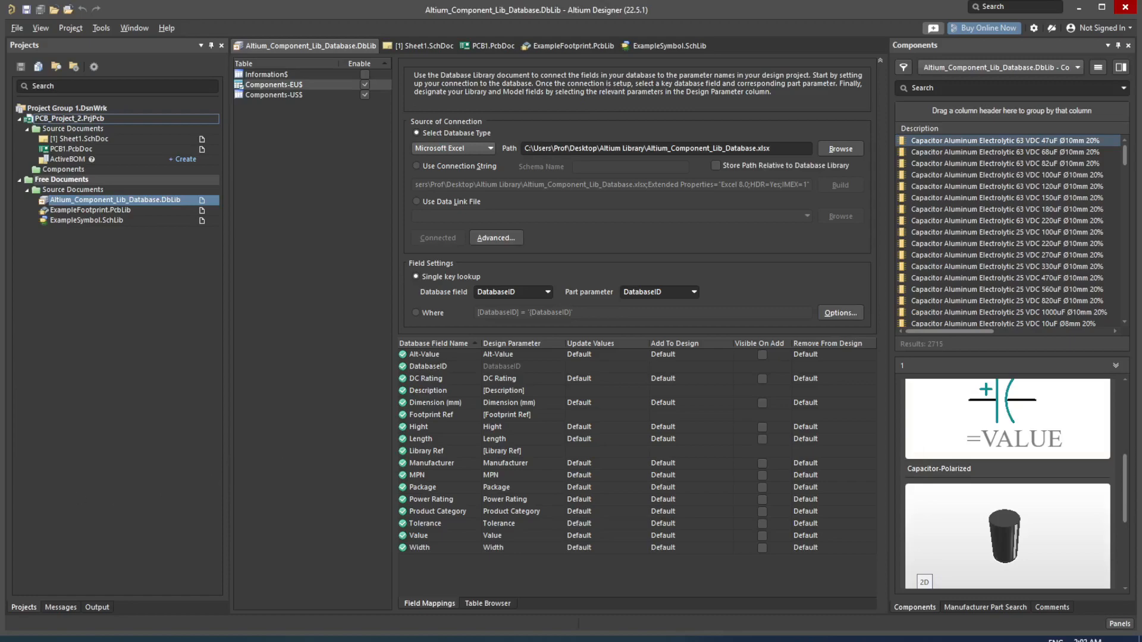
Step: In Excel's Components-EU sheet, go to the last row and select cell A2715 (DatabaseID 2714)
{"action": "key", "text": "alt+Tab"}
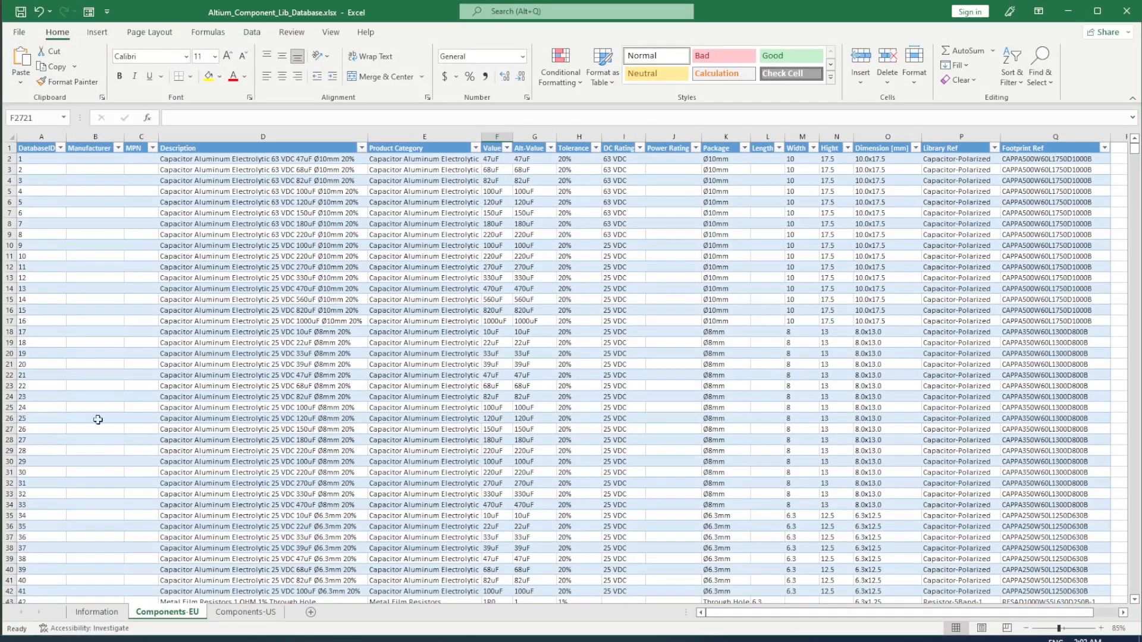
{"action": "left_click", "coordinate": [96, 612]}
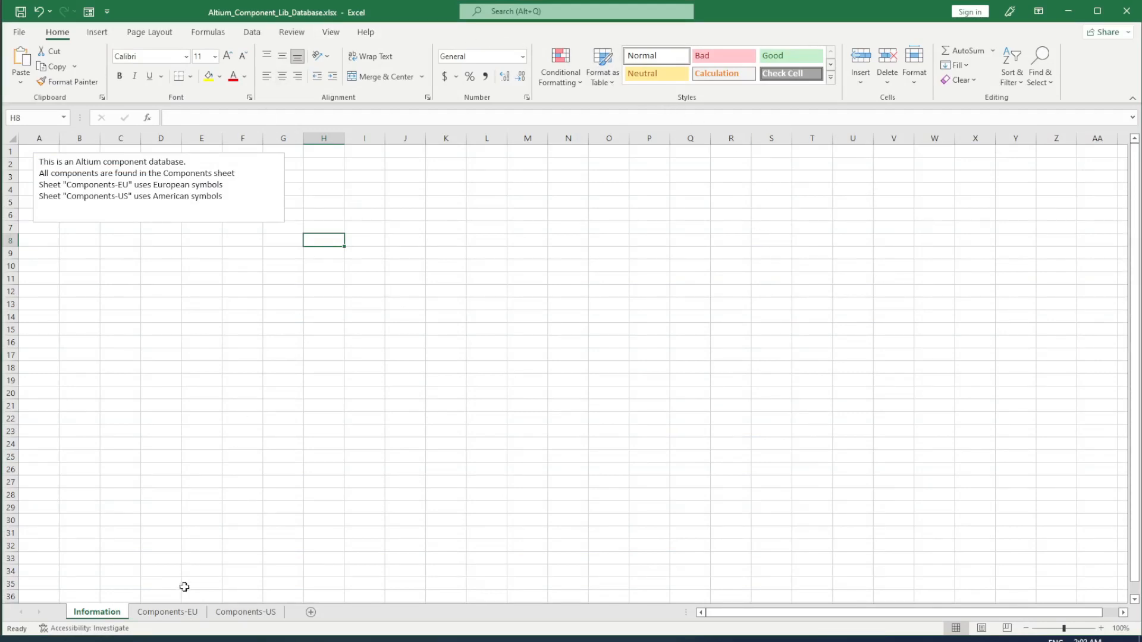
{"action": "left_click", "coordinate": [167, 612]}
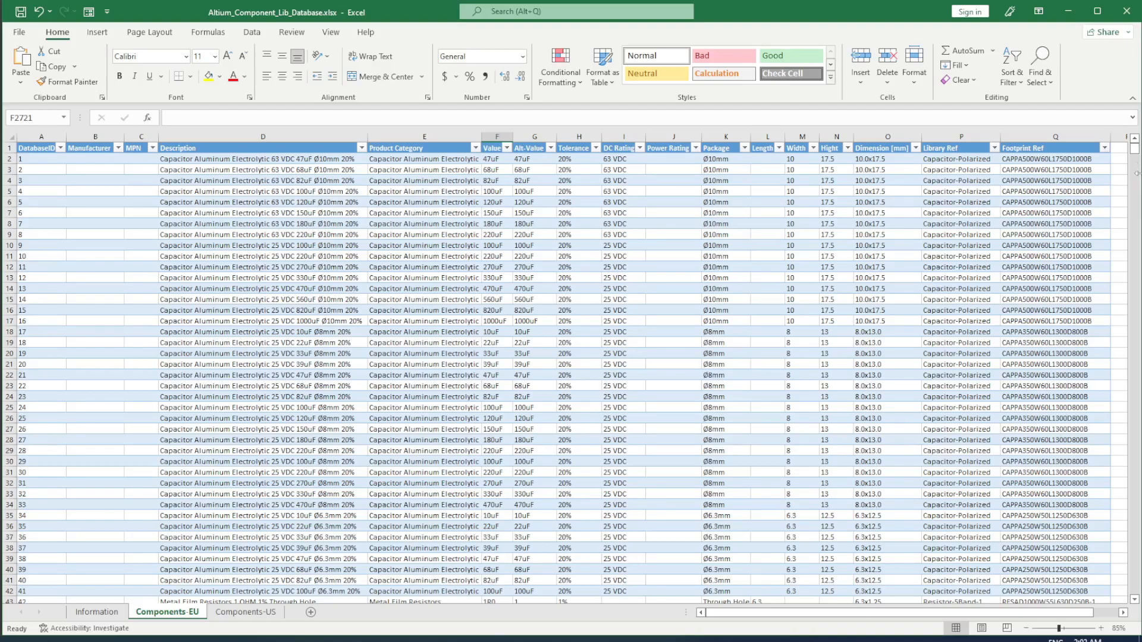
{"action": "left_click_drag", "start_coordinate": [1136, 151], "coordinate": [1111, 584]}
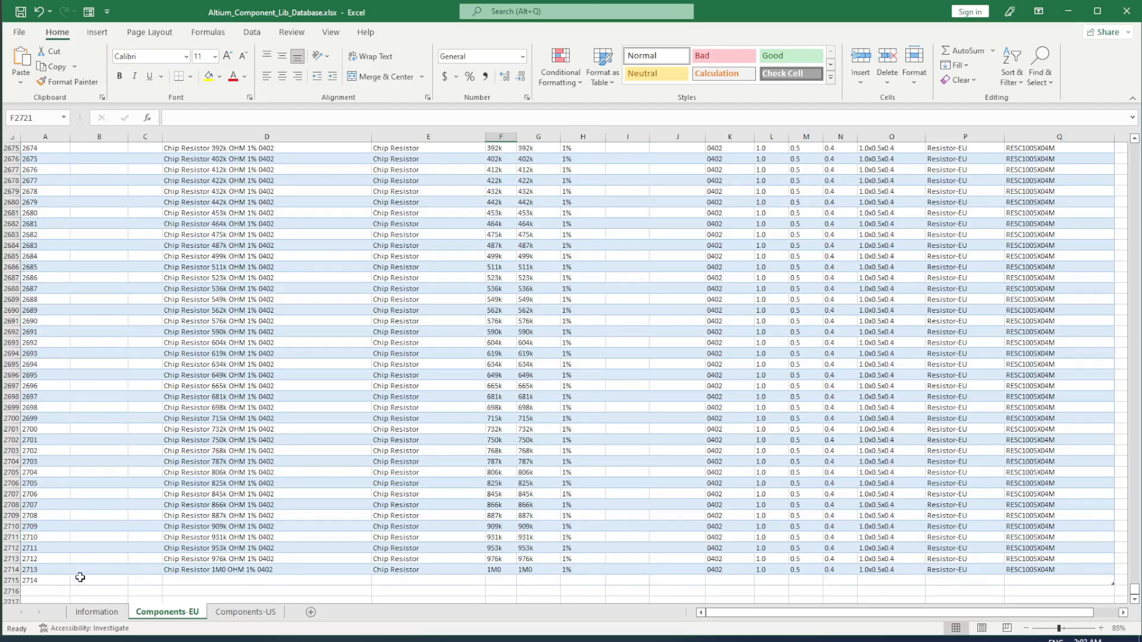
{"action": "left_click", "coordinate": [51, 579]}
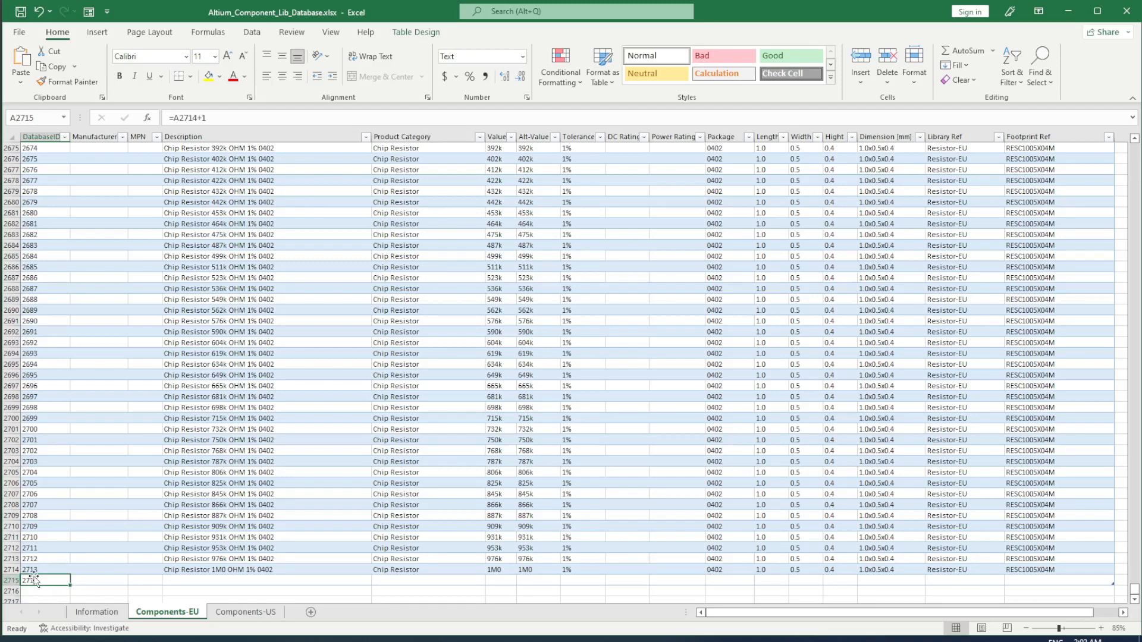
Step: Enter 'Example Component' as the new row's Description in D2715, then switch back to Altium Designer
{"action": "left_click", "coordinate": [195, 581]}
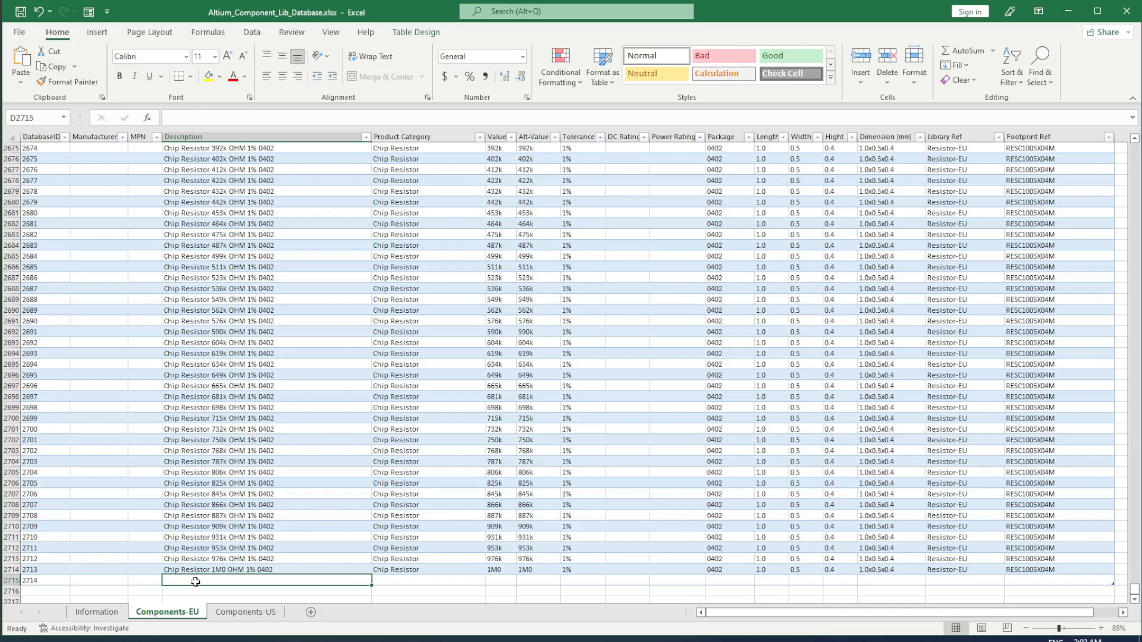
{"action": "type", "text": "Exa"}
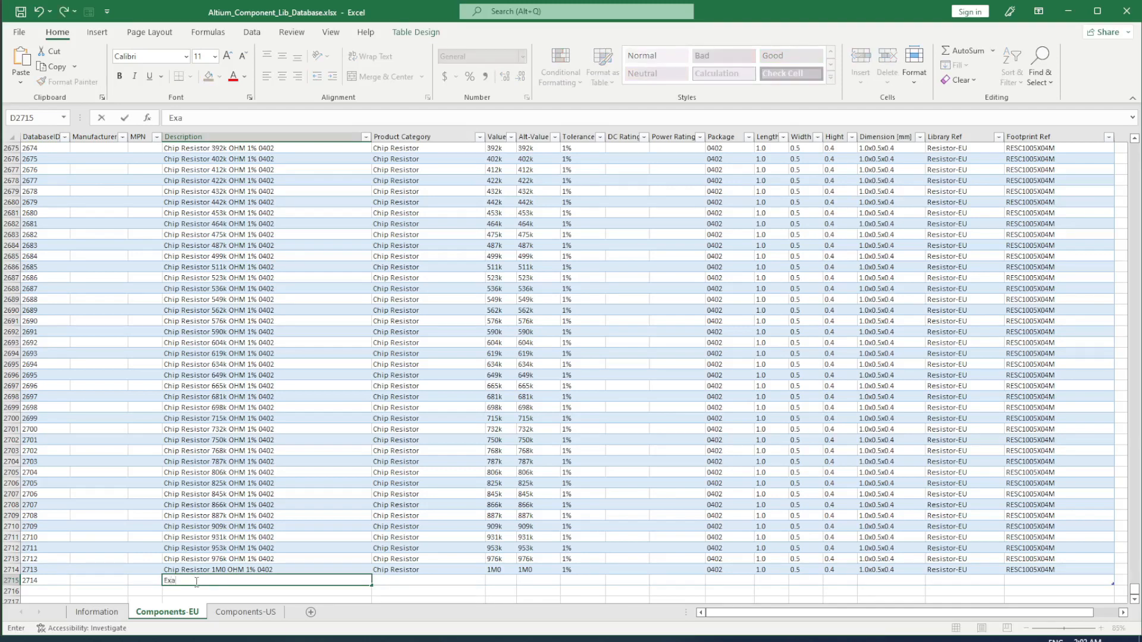
{"action": "type", "text": "mple Conm"}
{"action": "type", "text": "onent"}
{"action": "key", "text": "Tab"}
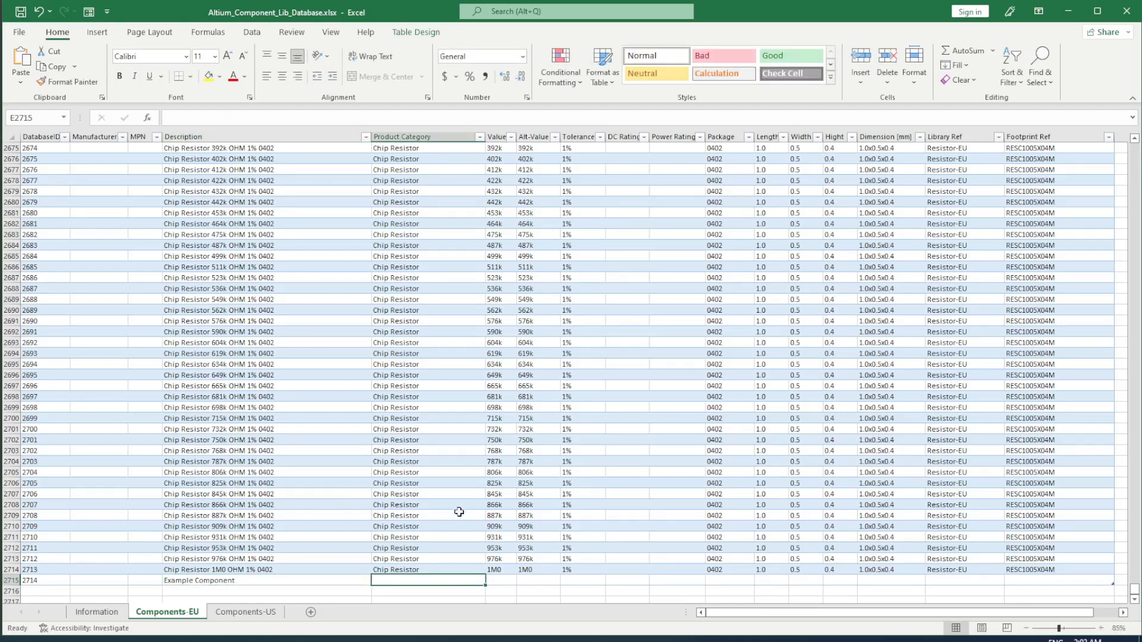
{"action": "key", "text": "Tab"}
{"action": "key", "text": "Tab"}
{"action": "key", "text": "Tab"}
{"action": "key", "text": "Tab"}
{"action": "key", "text": "Tab"}
{"action": "key", "text": "Tab"}
{"action": "key", "text": "Tab"}
{"action": "key", "text": "Tab"}
{"action": "key", "text": "Tab"}
{"action": "key", "text": "Tab"}
{"action": "key", "text": "Tab"}
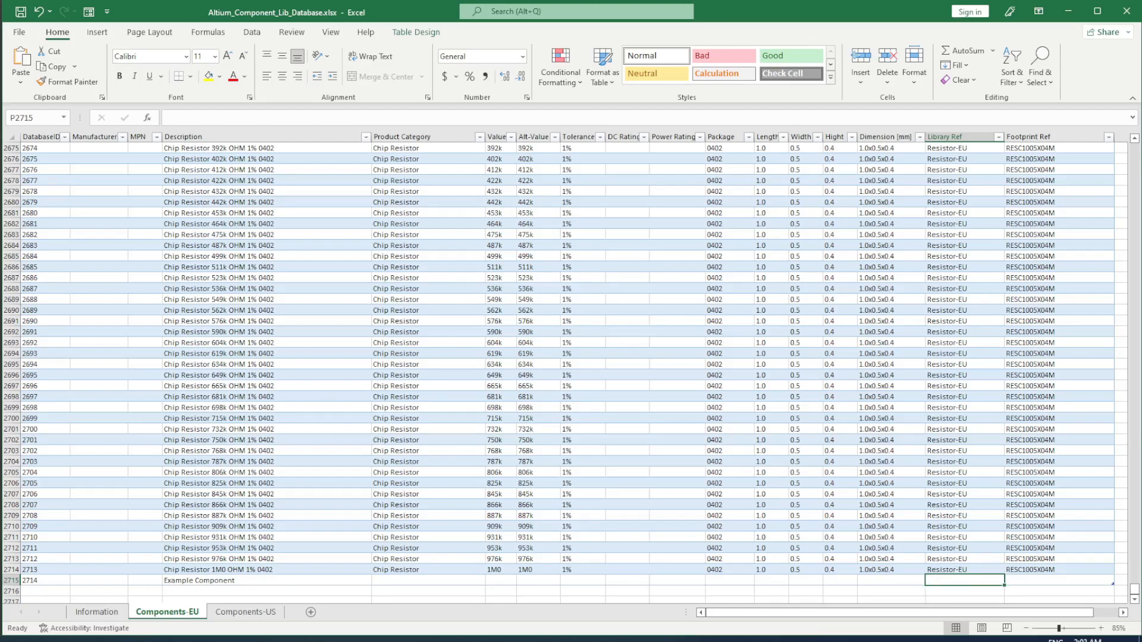
{"action": "key", "text": "alt+Tab"}
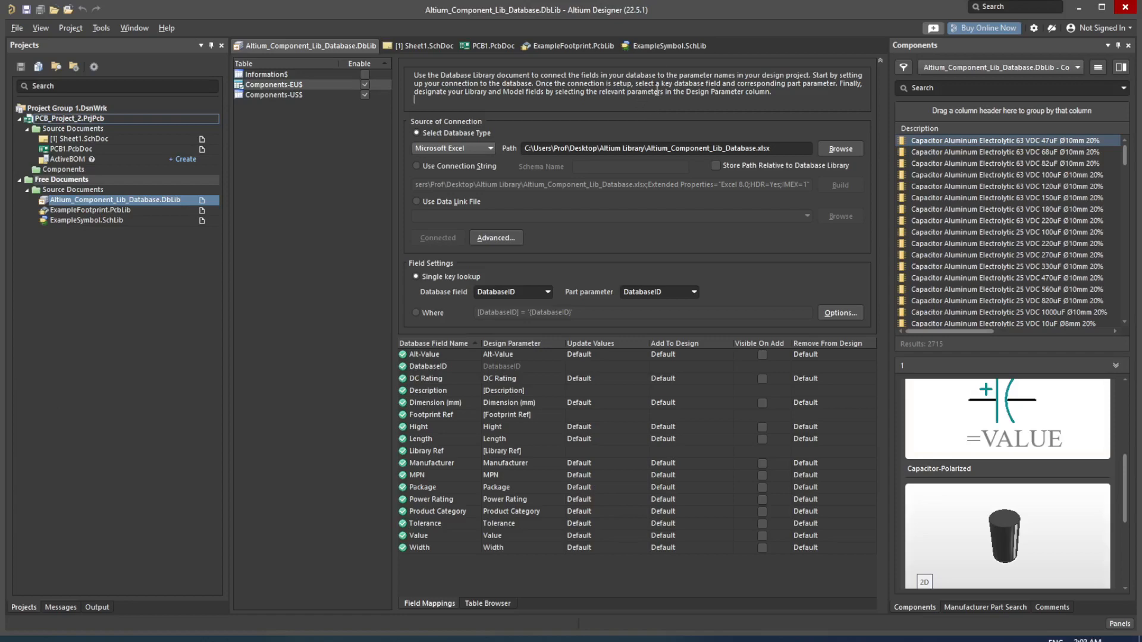
Step: Switch to the ExampleSymbol.SchLib document showing the Symbol-DesignItemID two-pin symbol
{"action": "left_click", "coordinate": [670, 46]}
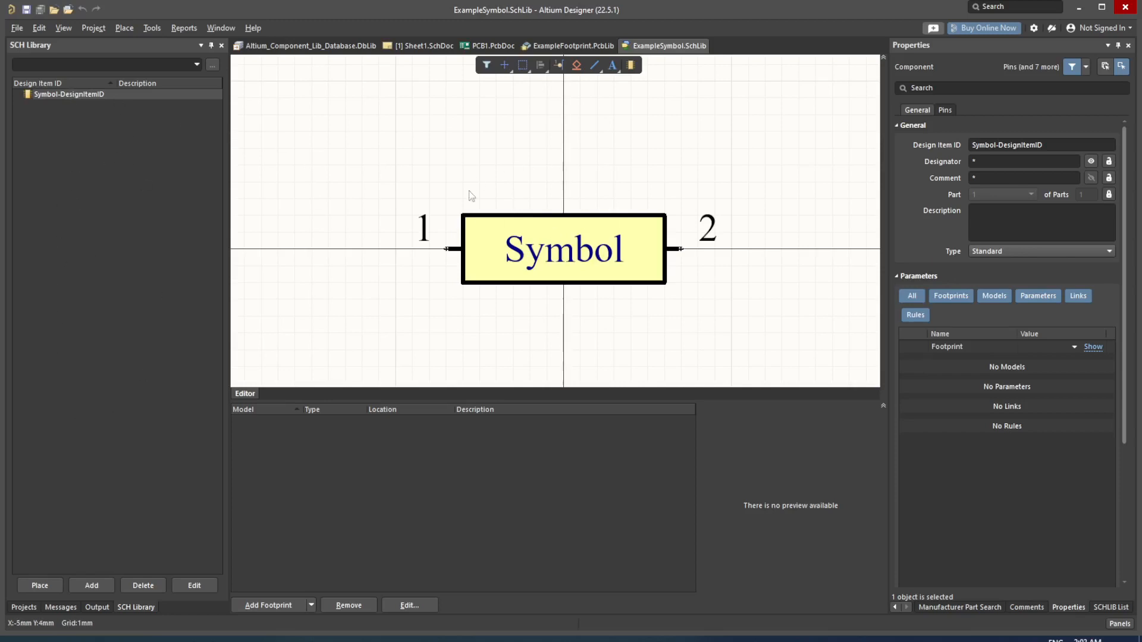
Step: Copy the Design Item ID Symbol-DesignItemID and paste it into the Excel row's Library Ref cell P2715
{"action": "left_click", "coordinate": [1063, 143]}
{"action": "key", "text": "ctrl+c"}
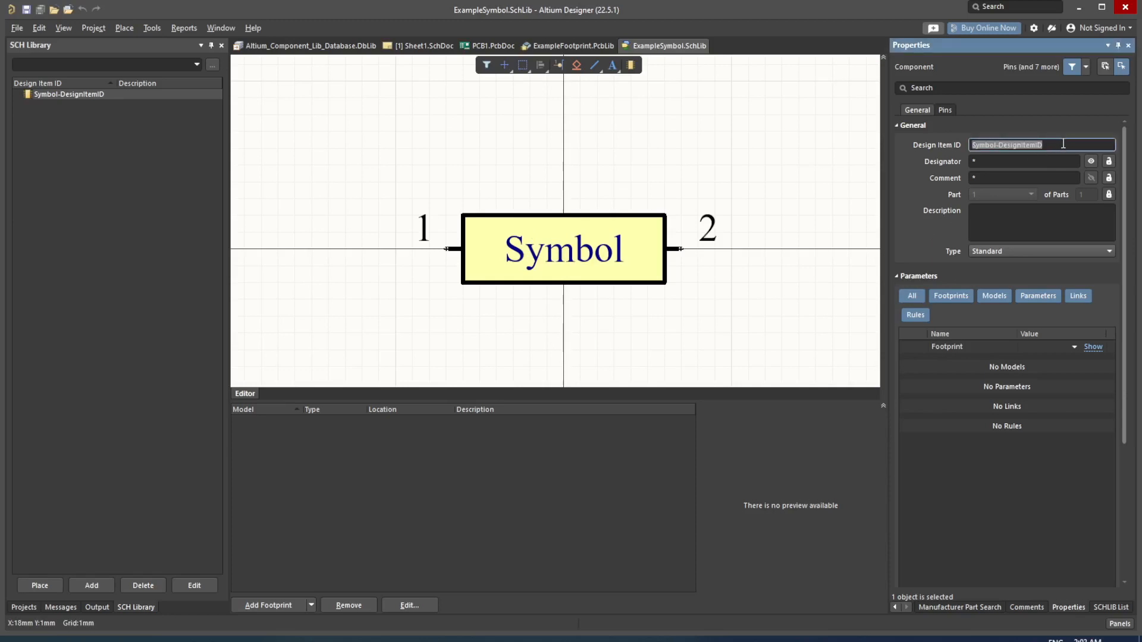
{"action": "left_click", "coordinate": [589, 151]}
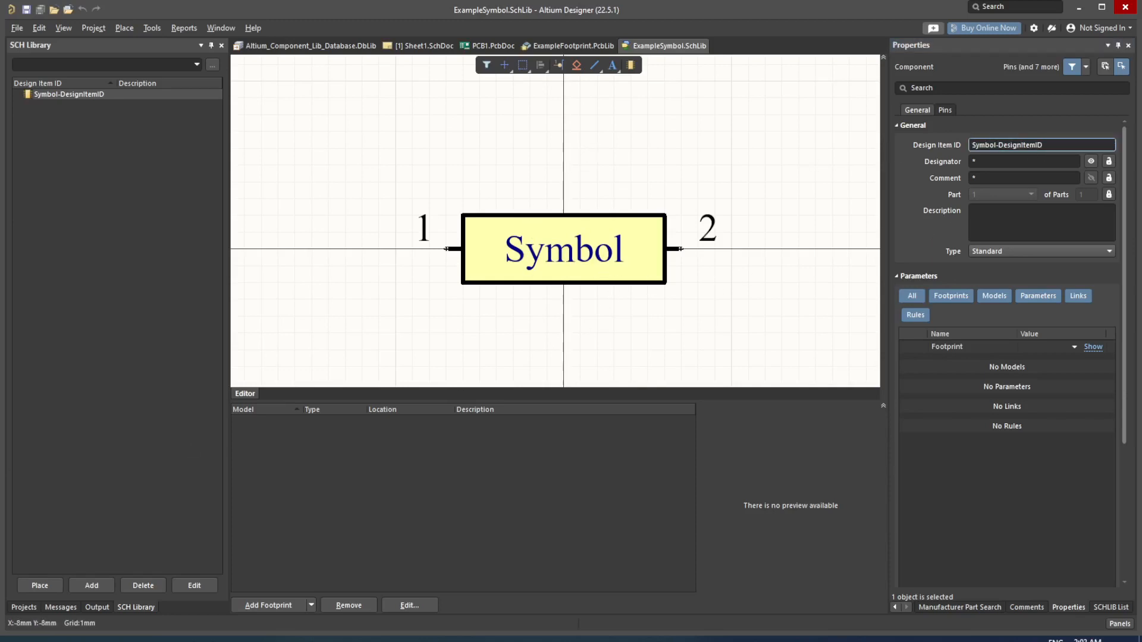
{"action": "key", "text": "alt+Tab"}
{"action": "key", "text": "ctrl+v"}
Step: Select the new row's Footprint Ref cell Q2715, then return to Altium Designer
{"action": "left_click", "coordinate": [1030, 600]}
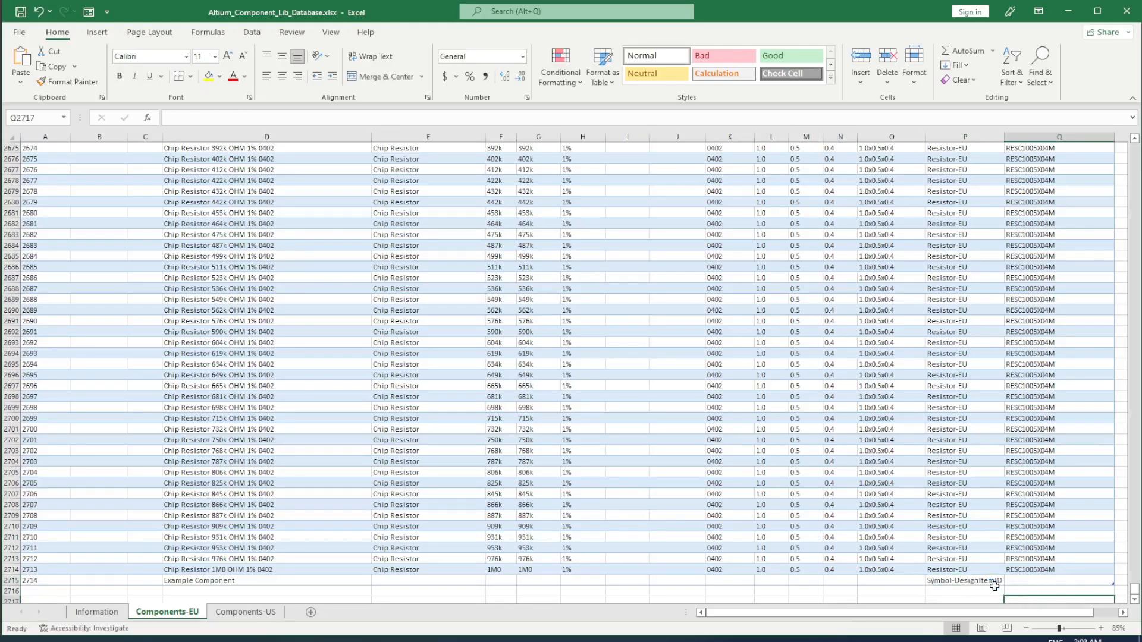
{"action": "left_click", "coordinate": [1047, 577]}
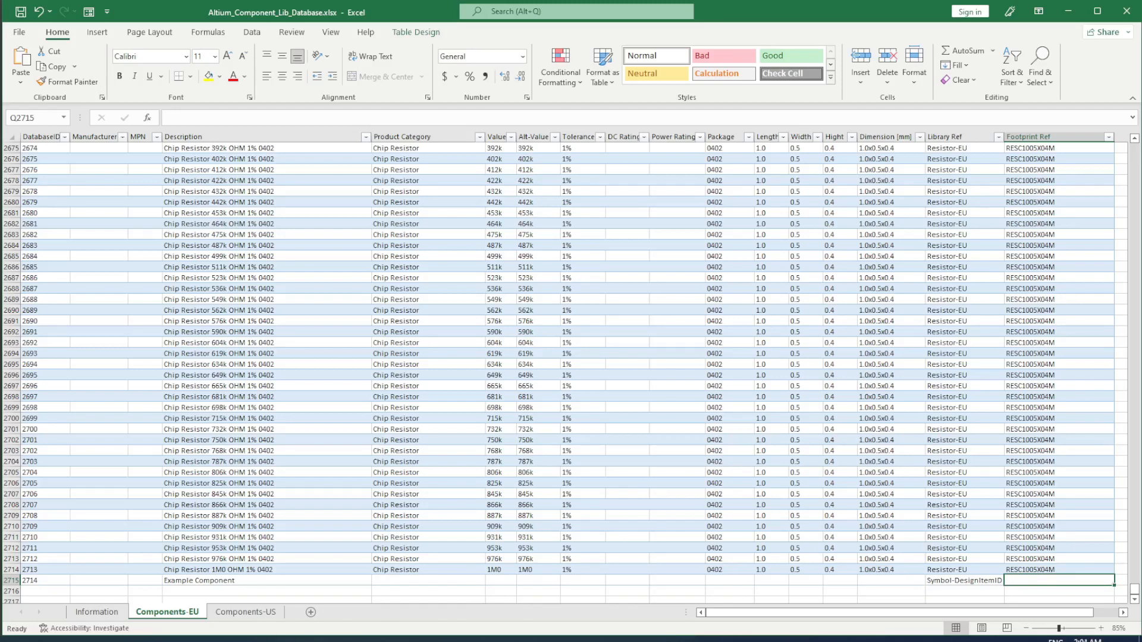
{"action": "left_click", "coordinate": [285, 640]}
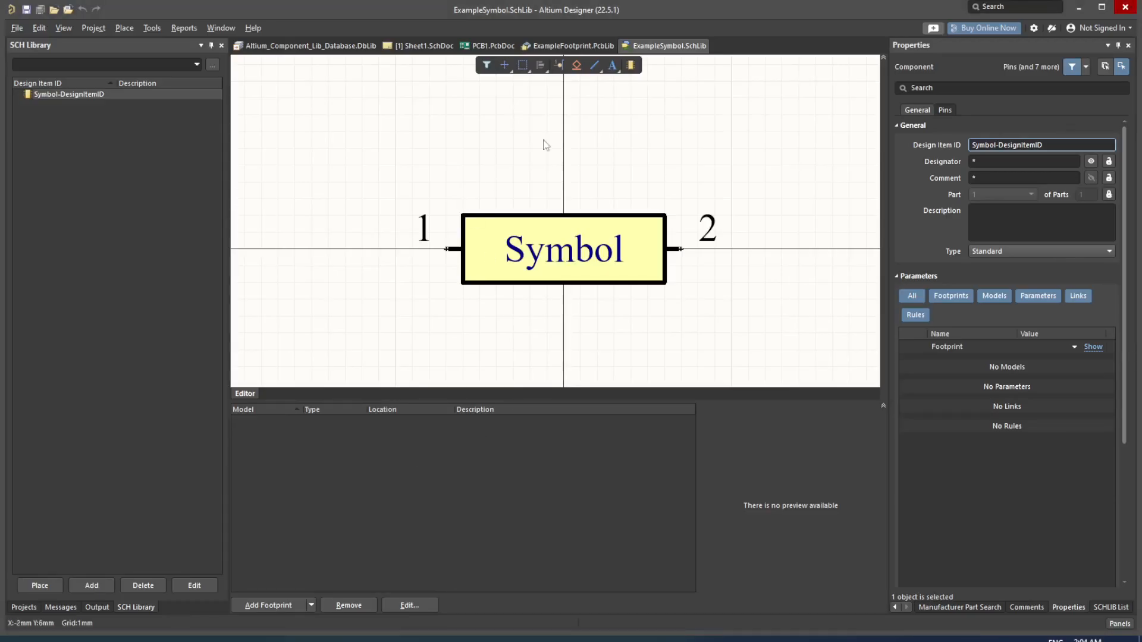
Step: Copy the name Footprint-Name from the FOOTPRINT-NAME footprint's properties in ExampleFootprint.PcbLib
{"action": "left_click", "coordinate": [588, 46]}
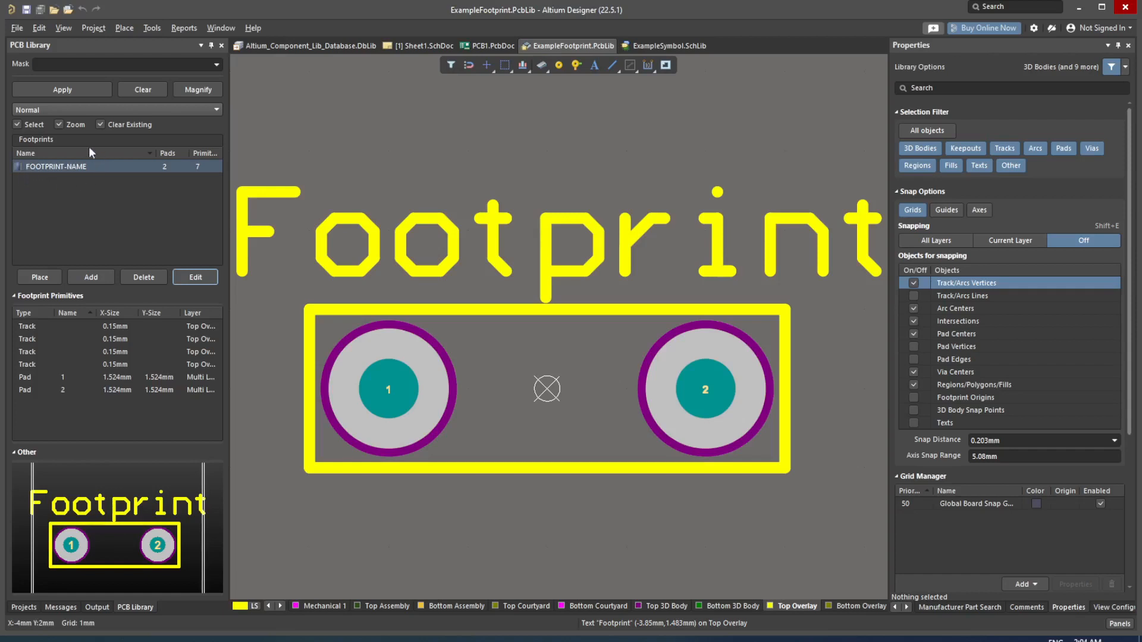
{"action": "left_click", "coordinate": [85, 166]}
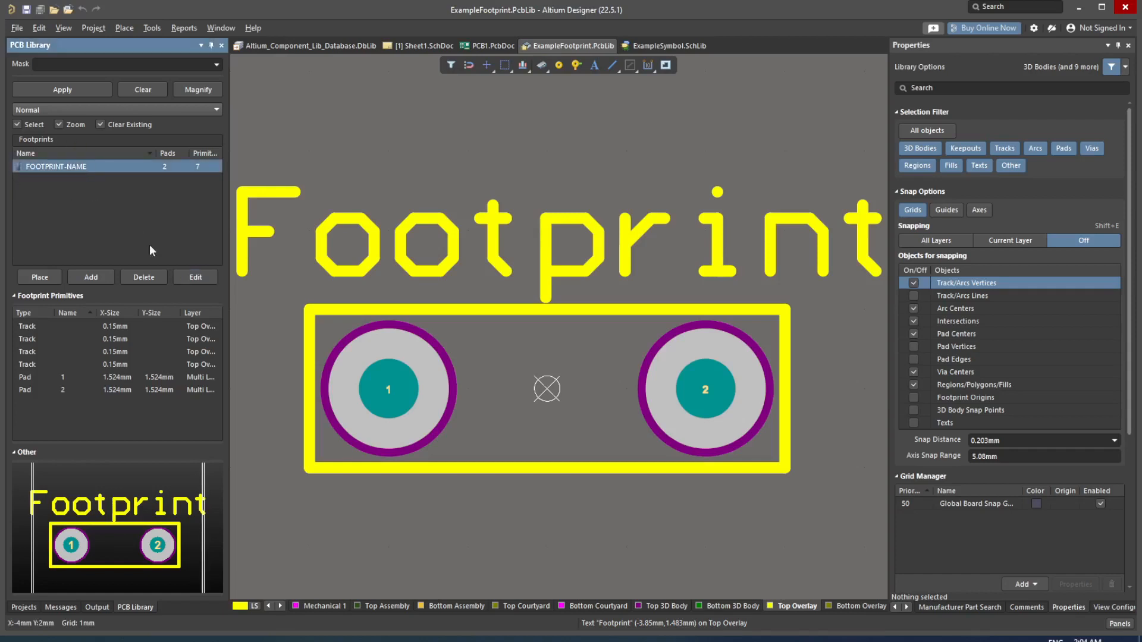
{"action": "left_click", "coordinate": [195, 277]}
{"action": "key", "text": "ctrl+c"}
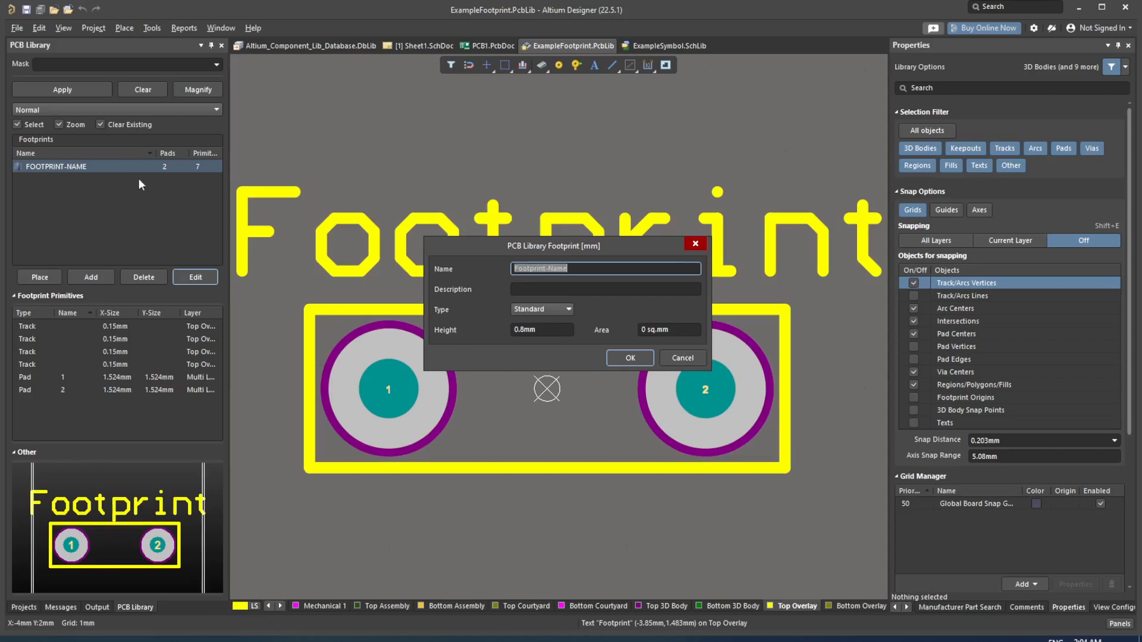
{"action": "left_click_drag", "start_coordinate": [577, 268], "coordinate": [510, 263]}
{"action": "left_click", "coordinate": [638, 355]}
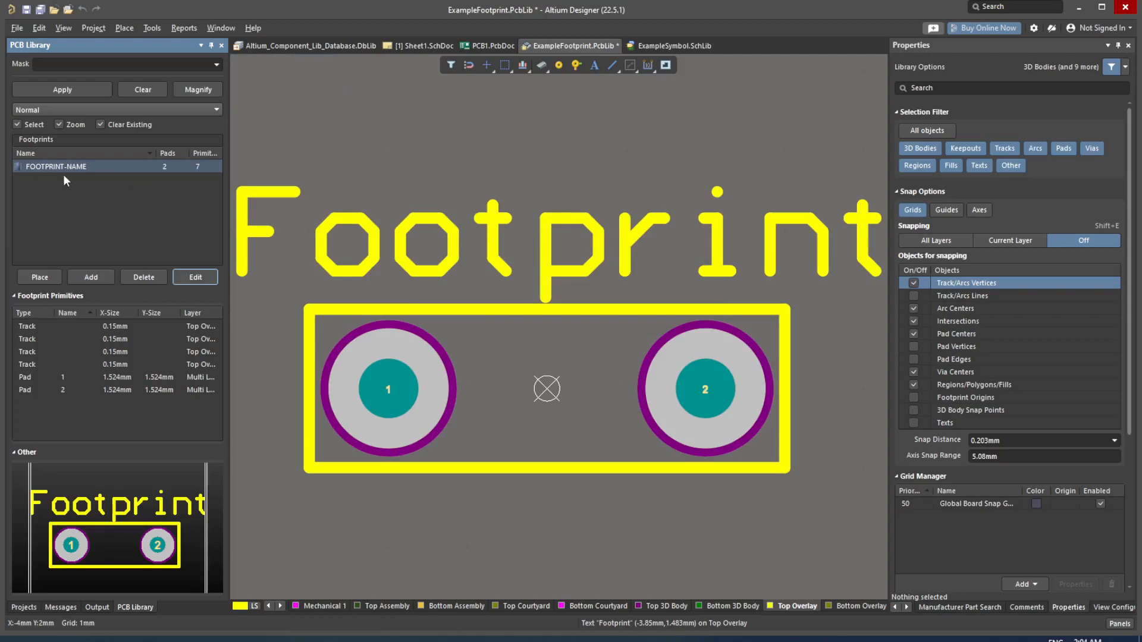
Step: Paste Footprint-Name into the new row's Footprint Ref cell and save the workbook
{"action": "left_click", "coordinate": [614, 641]}
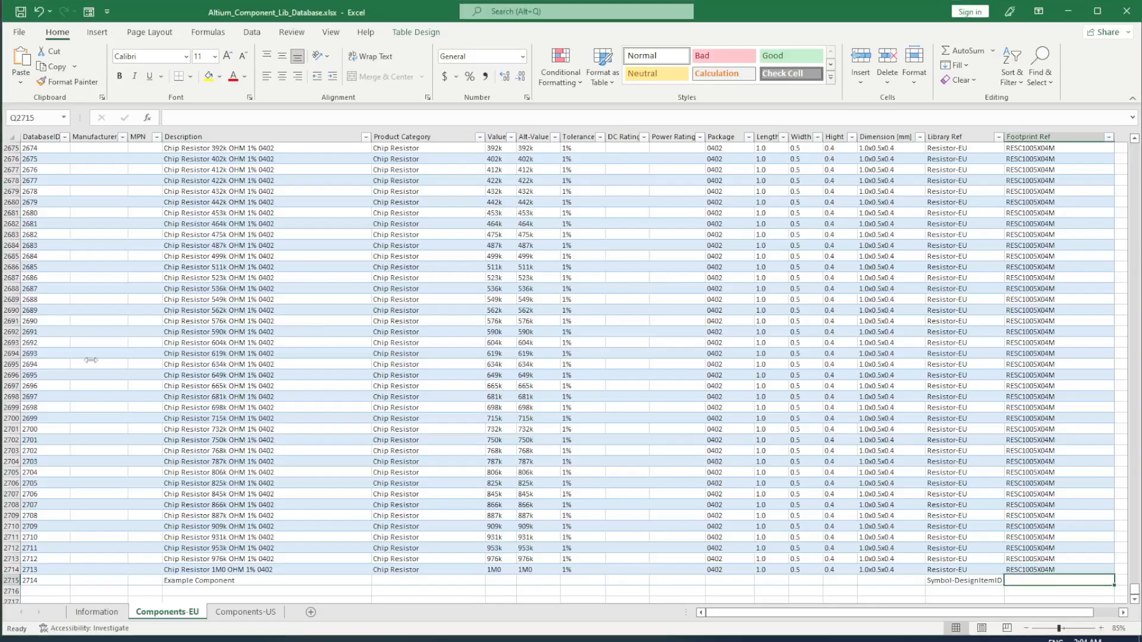
{"action": "double_click", "coordinate": [1034, 584]}
{"action": "key", "text": "ctrl+v"}
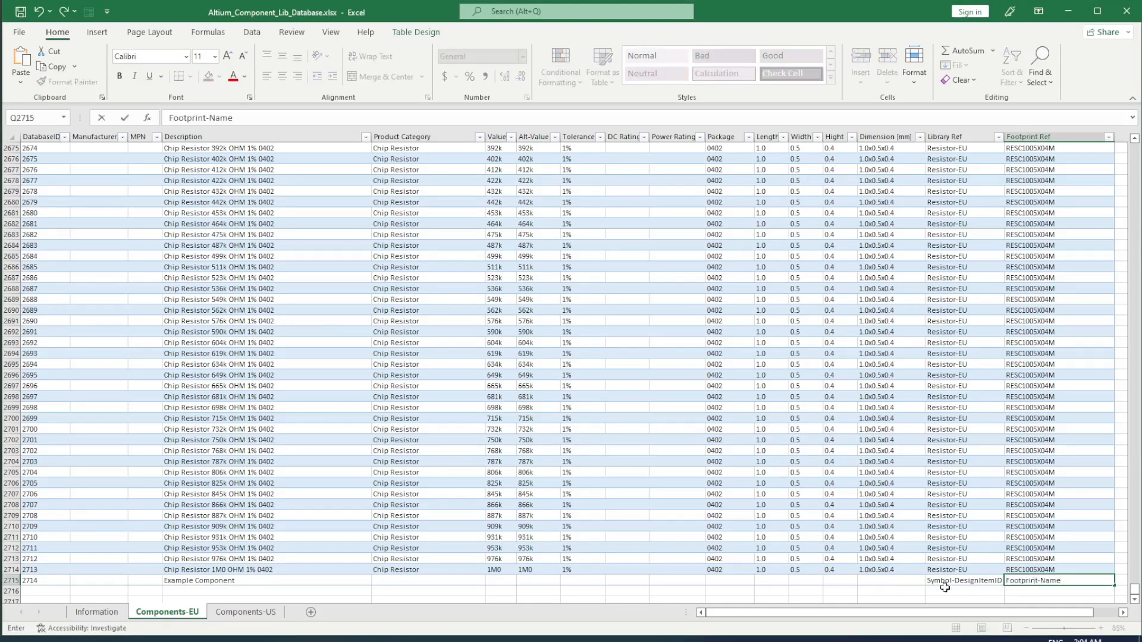
{"action": "left_click", "coordinate": [829, 598]}
{"action": "key", "text": "ctrl+s"}
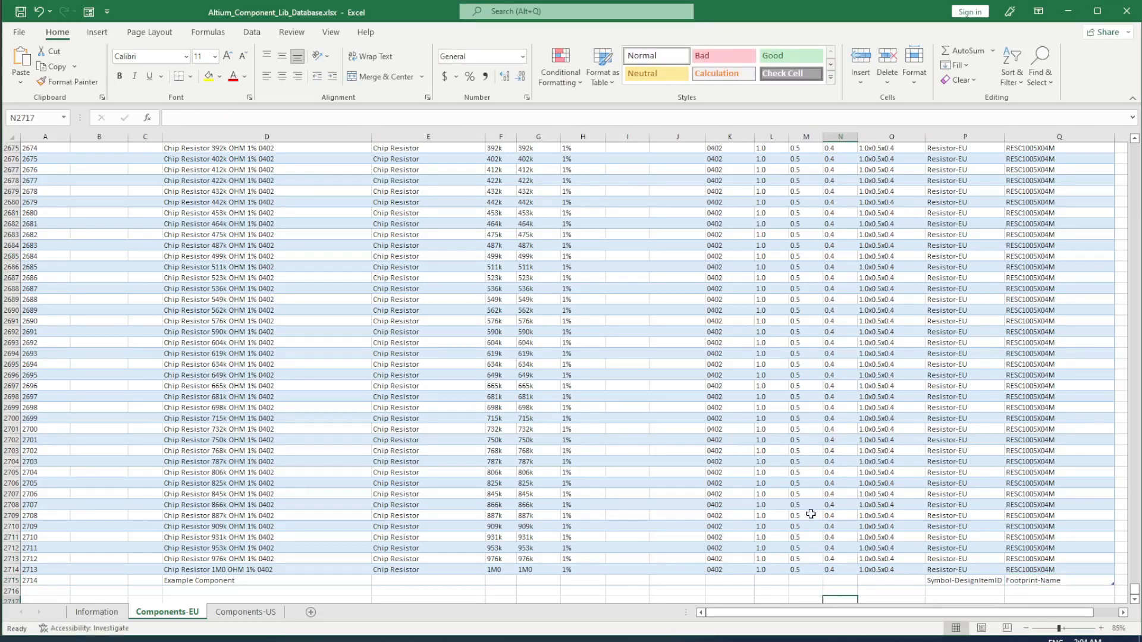
Step: Verify the Example Component row's ID 2714, description and Symbol-DesignItemID, then return to Altium Designer
{"action": "left_click", "coordinate": [728, 474]}
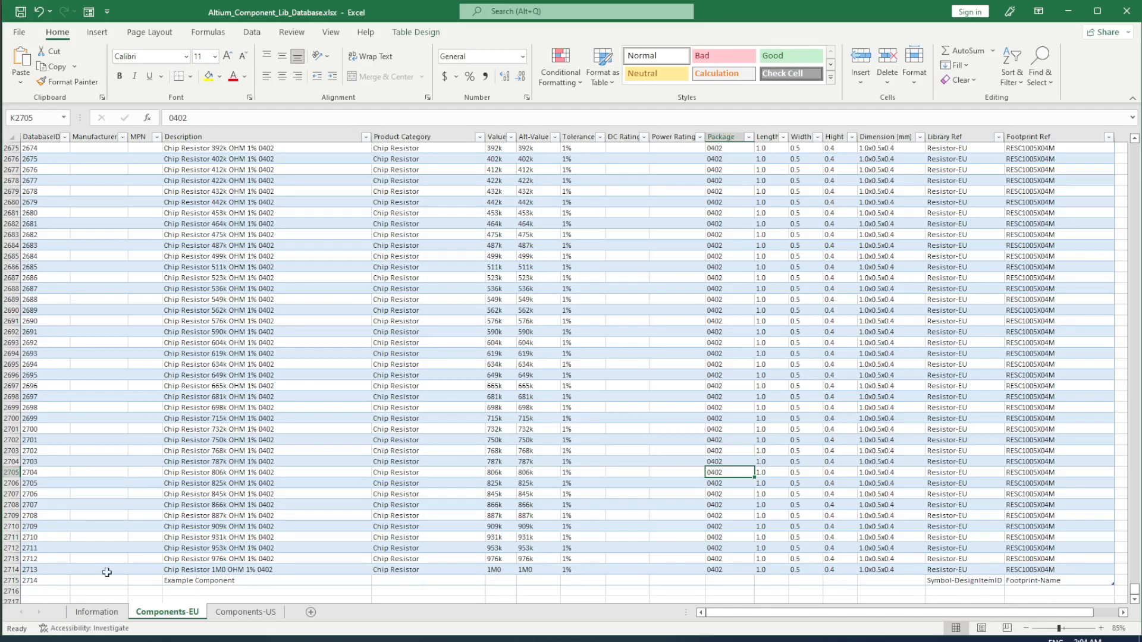
{"action": "left_click", "coordinate": [64, 580]}
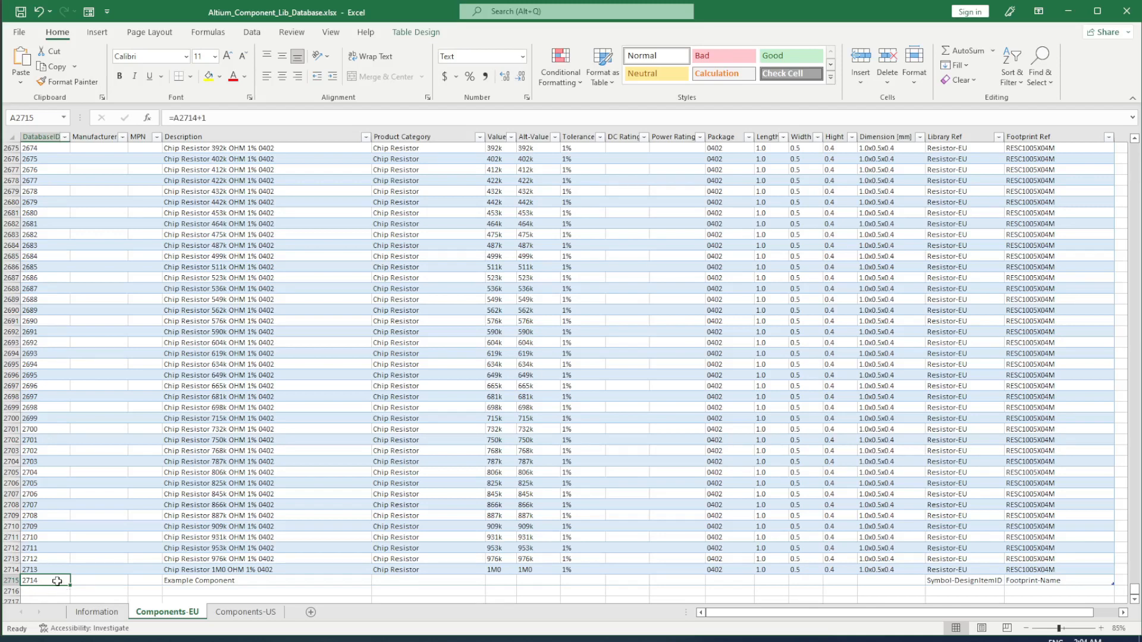
{"action": "left_click", "coordinate": [218, 581]}
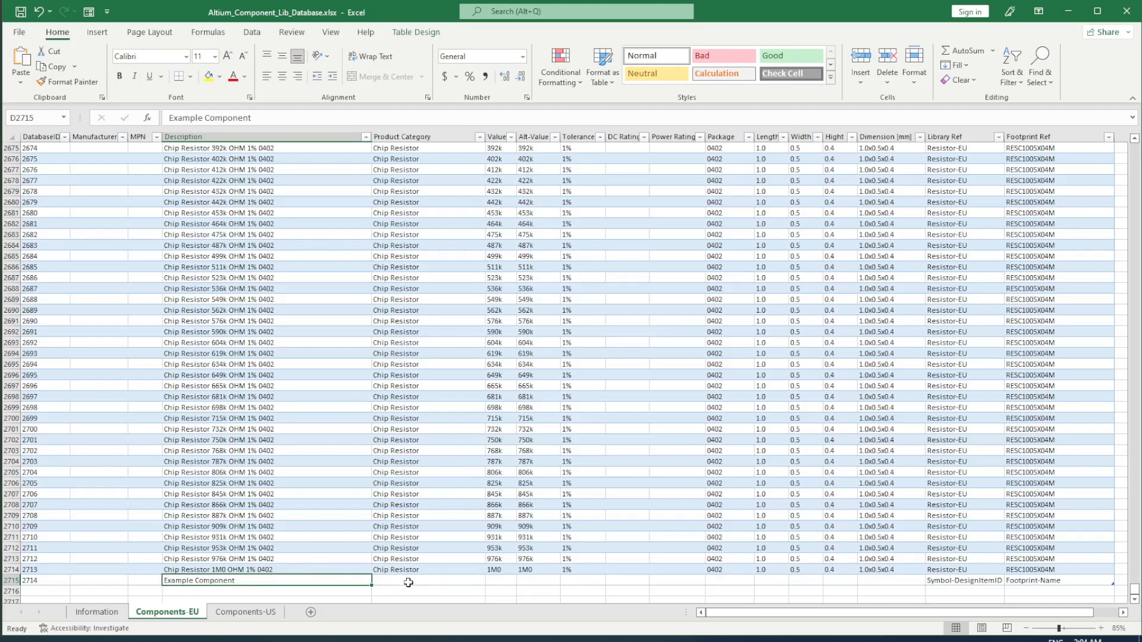
{"action": "left_click", "coordinate": [980, 581]}
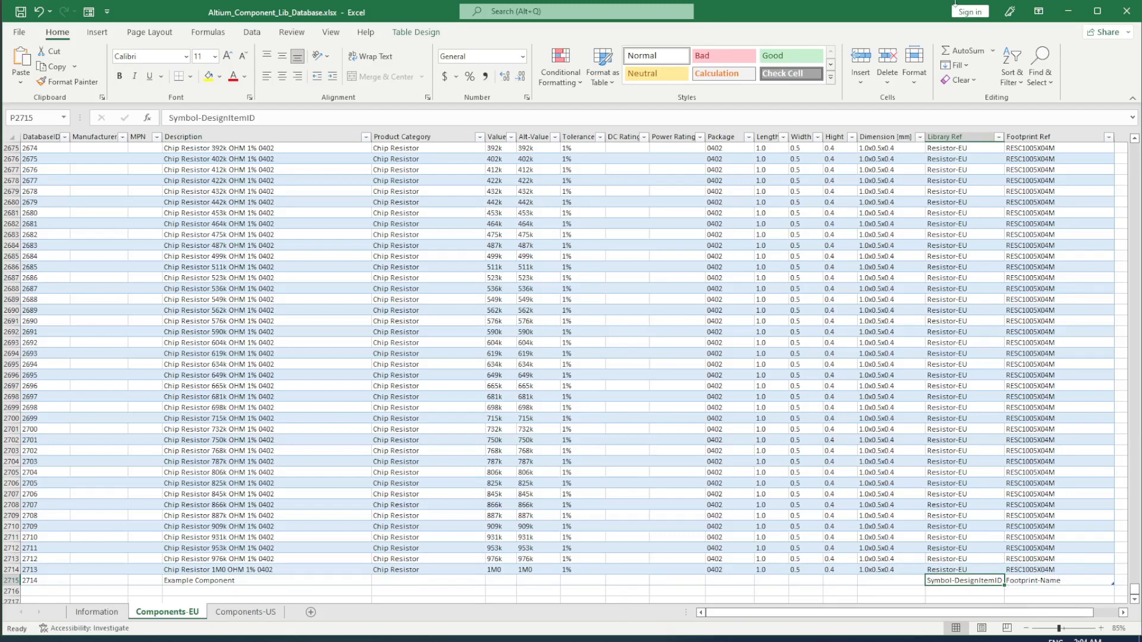
{"action": "key", "text": "alt+Tab"}
Step: Go to Sheet1.SchDoc with the Components-EU database table selected in the Components panel
{"action": "left_click", "coordinate": [571, 237]}
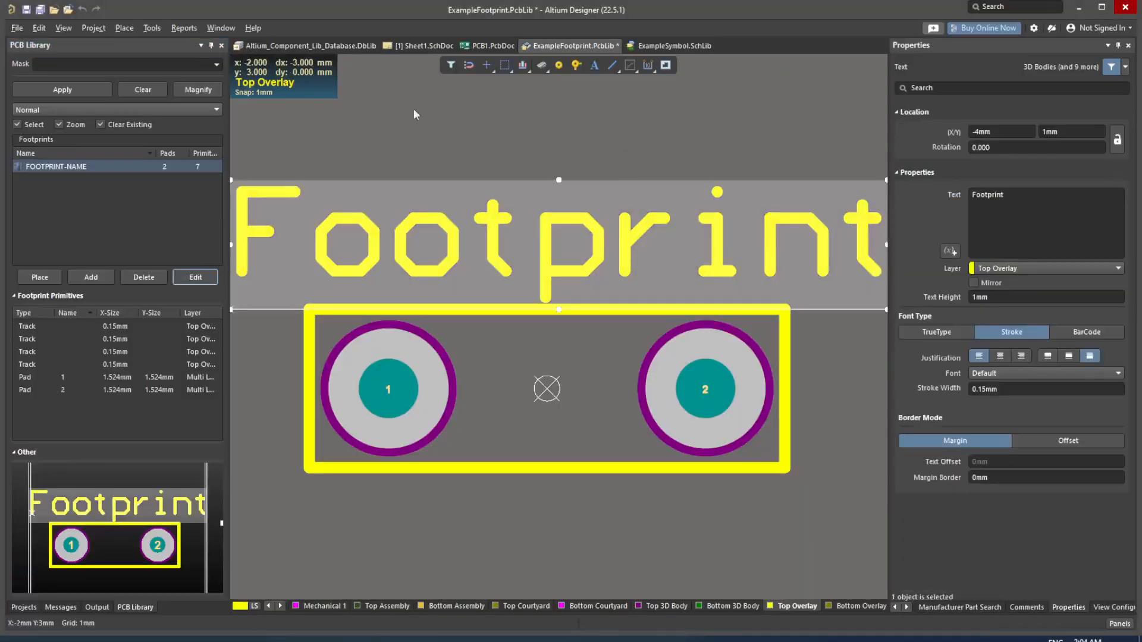
{"action": "left_click", "coordinate": [423, 46]}
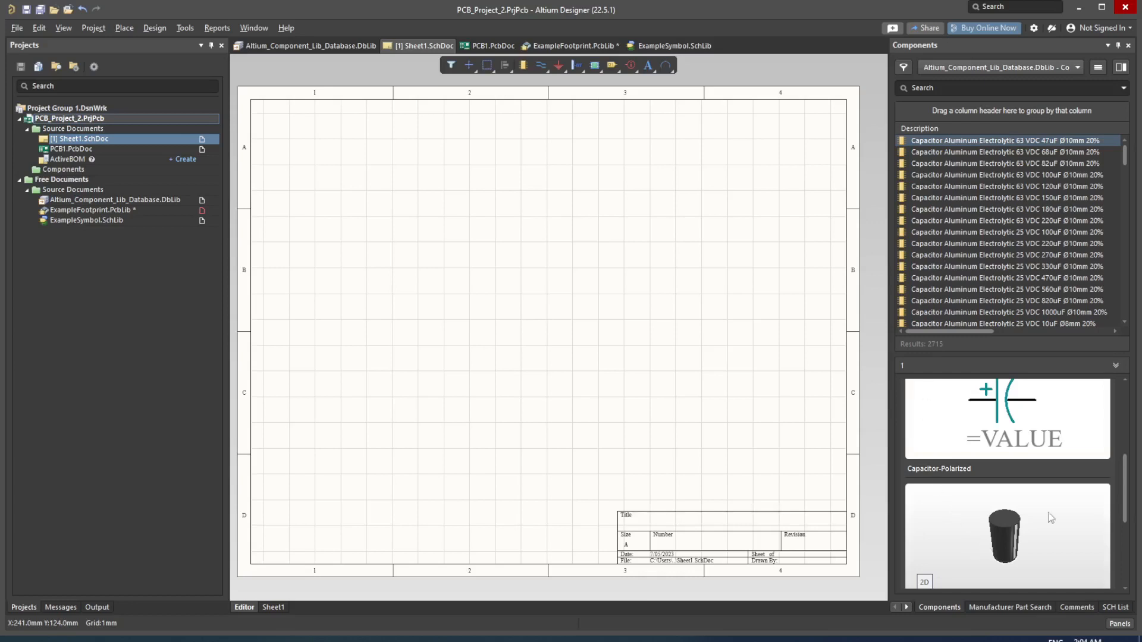
{"action": "left_click", "coordinate": [1048, 72]}
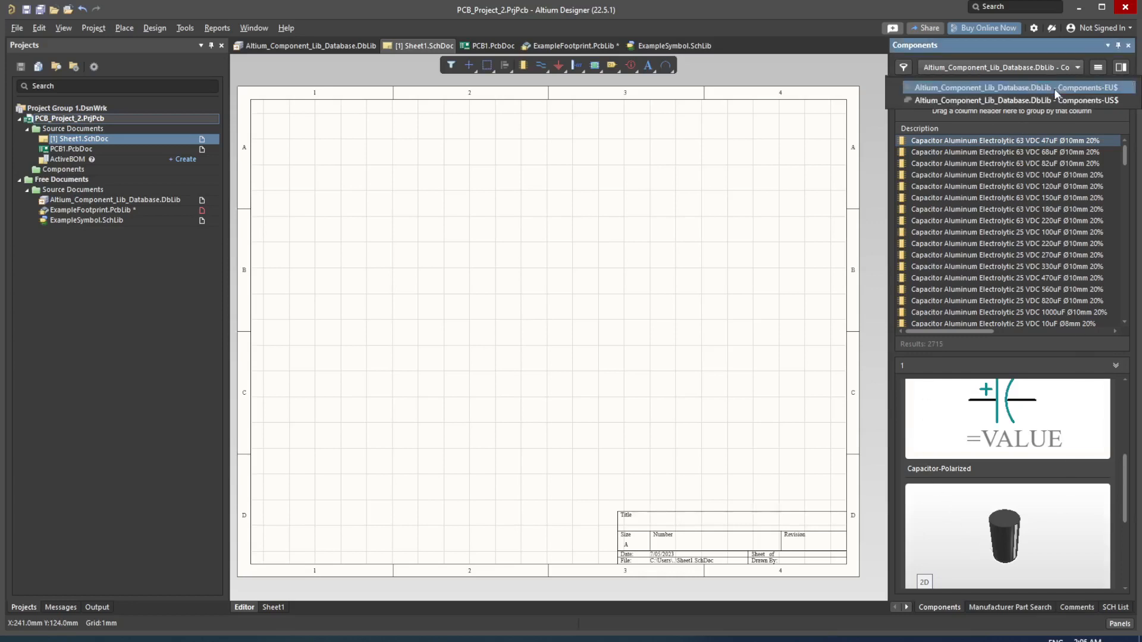
{"action": "left_click", "coordinate": [1054, 88]}
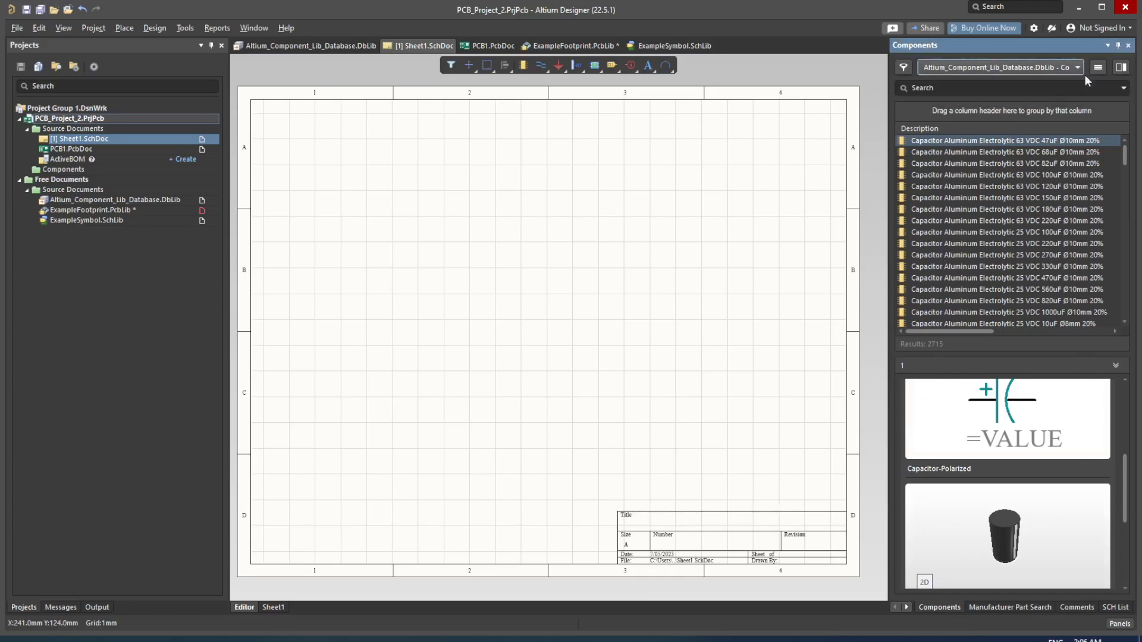
Step: Refresh the component list and select Example Component at the end of the list
{"action": "right_click", "coordinate": [1027, 208]}
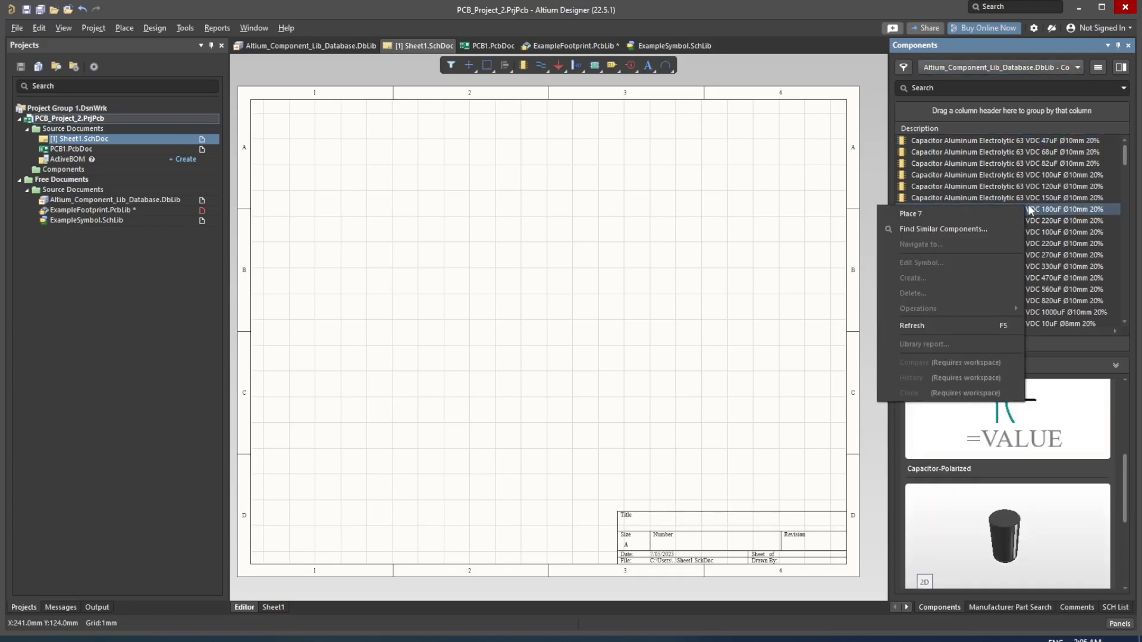
{"action": "left_click", "coordinate": [948, 324]}
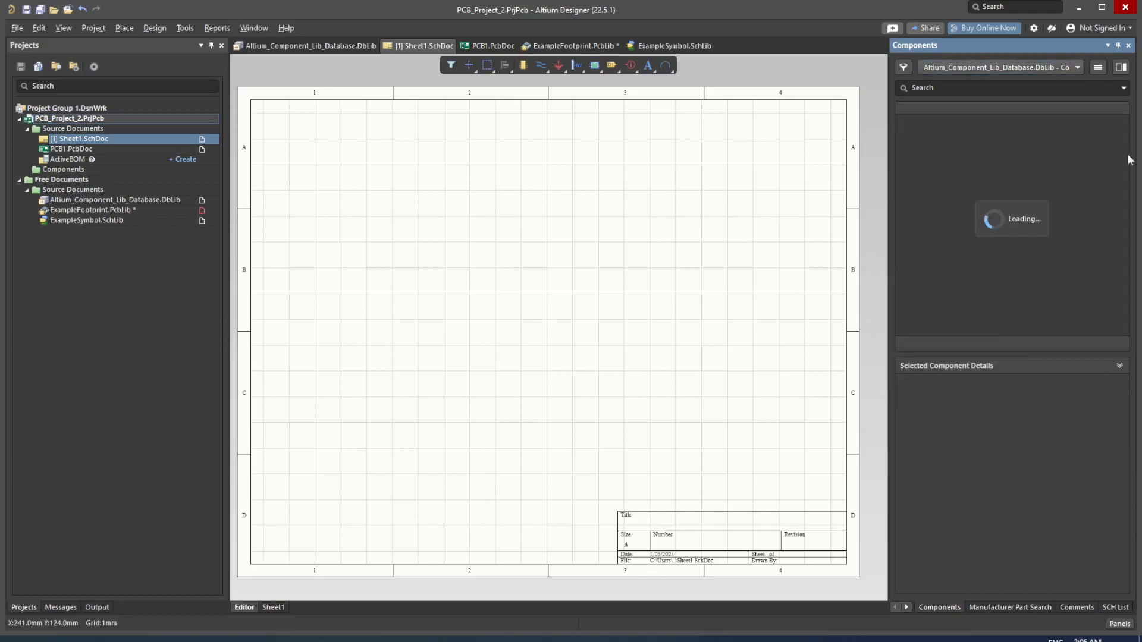
{"action": "left_click_drag", "start_coordinate": [1126, 155], "coordinate": [1118, 317]}
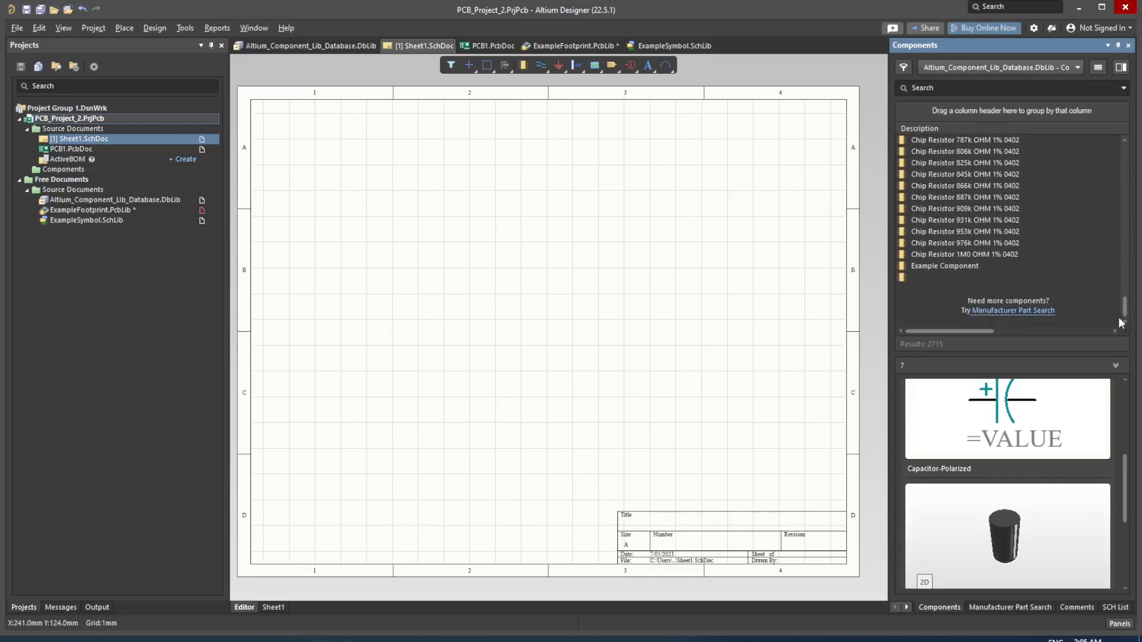
{"action": "left_click", "coordinate": [958, 266]}
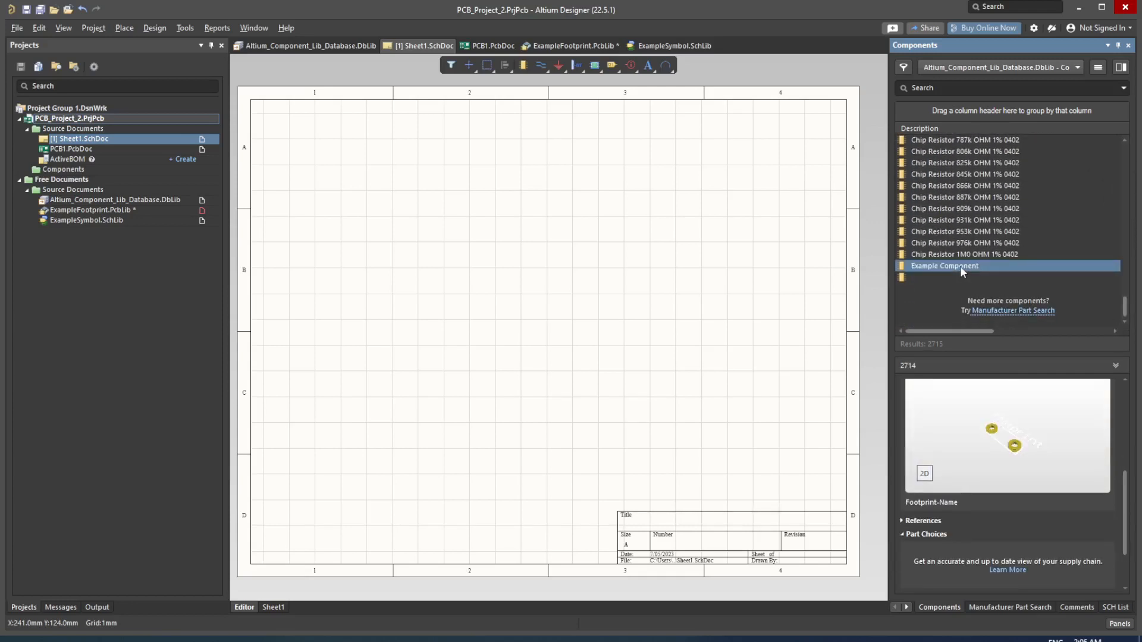
Step: Place one Example Component symbol on Sheet1 and center it in the view
{"action": "double_click", "coordinate": [960, 266]}
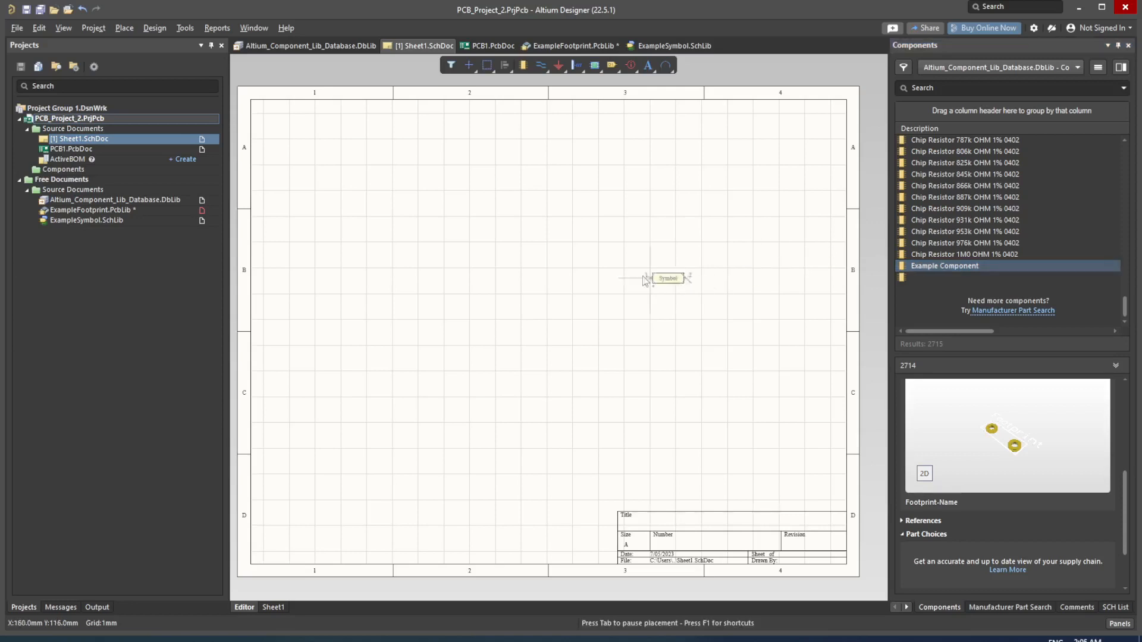
{"action": "left_click", "coordinate": [528, 282]}
{"action": "right_click", "coordinate": [544, 347]}
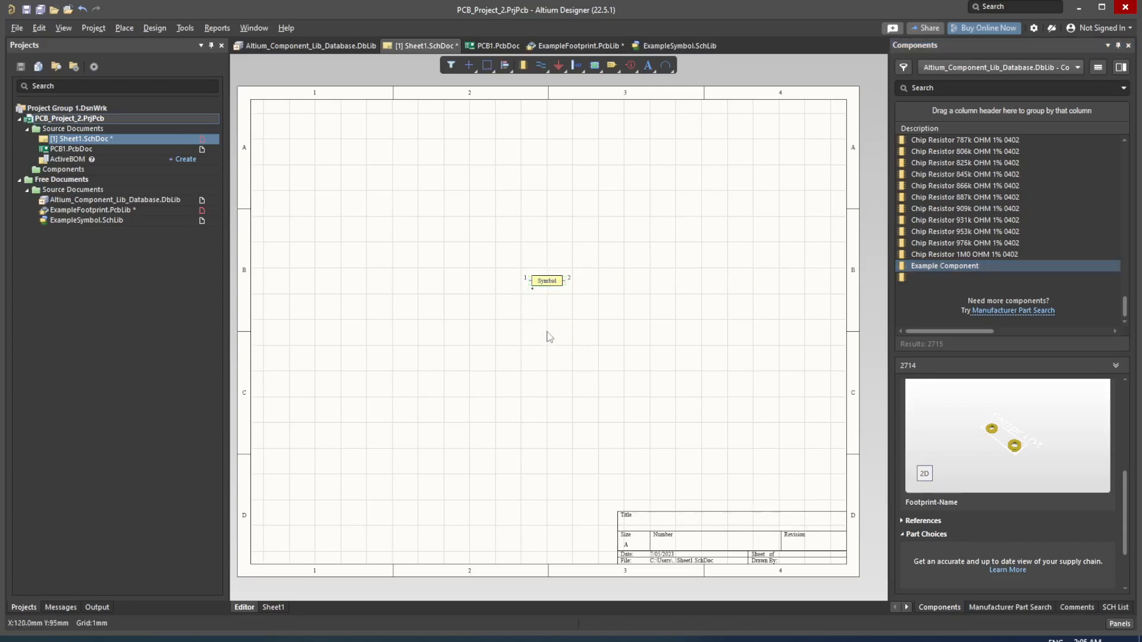
{"action": "scroll", "coordinate": [550, 301], "scroll_direction": "up", "scroll_amount": 4, "text": "ctrl"}
{"action": "right_click_drag", "start_coordinate": [551, 306], "coordinate": [560, 339]}
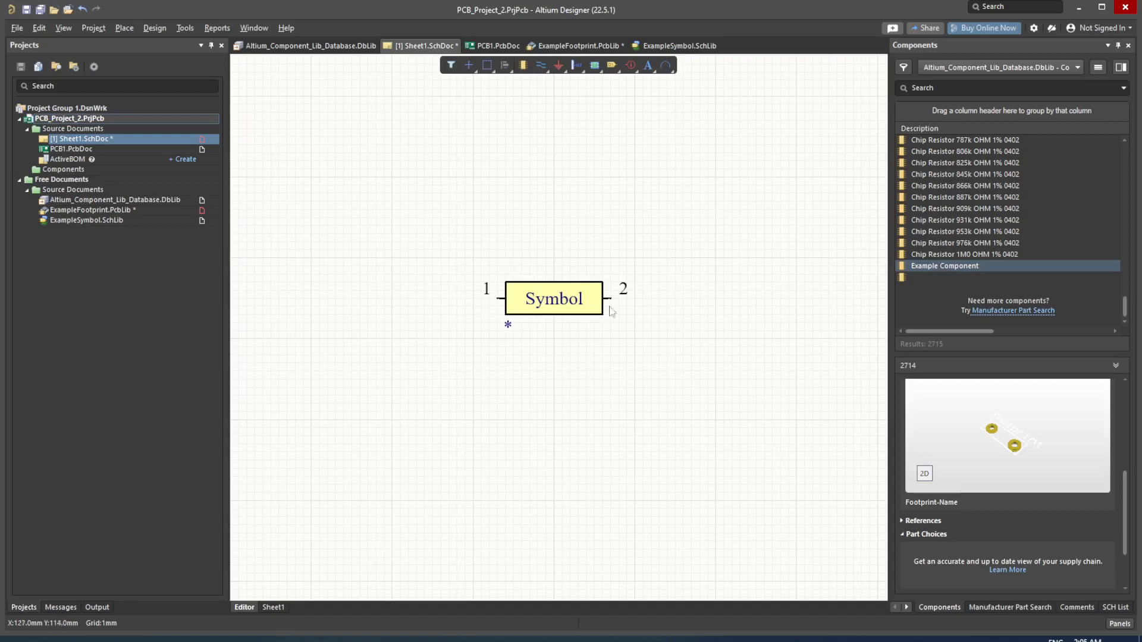
Step: Select the placed symbol and show the Properties panel from the Panels list
{"action": "left_click", "coordinate": [594, 311]}
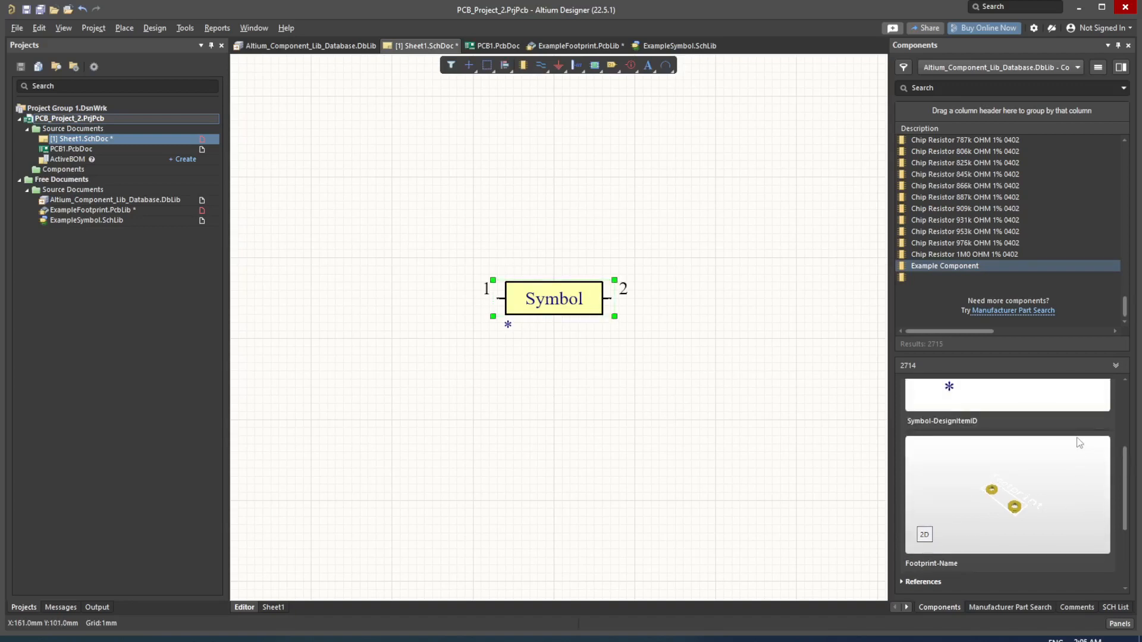
{"action": "scroll", "coordinate": [1104, 472], "scroll_direction": "down", "scroll_amount": 1}
{"action": "left_click_drag", "start_coordinate": [1123, 487], "coordinate": [1128, 443]}
{"action": "scroll", "coordinate": [1120, 436], "scroll_direction": "down", "scroll_amount": 3}
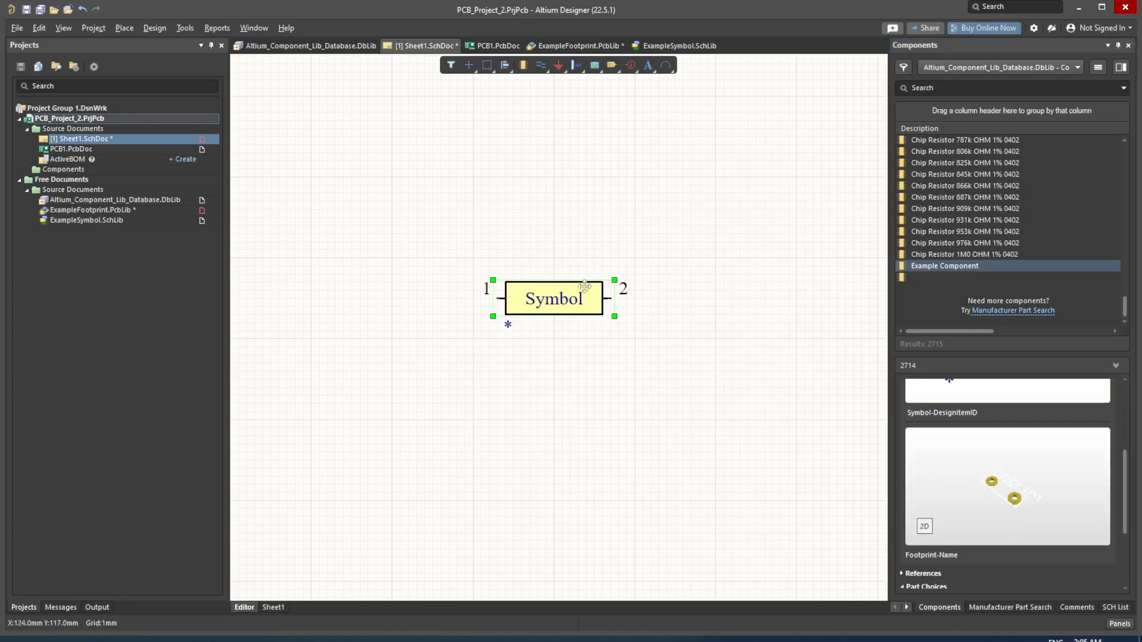
{"action": "left_click", "coordinate": [613, 326]}
{"action": "left_click", "coordinate": [601, 309]}
{"action": "left_click", "coordinate": [591, 301]}
{"action": "left_click", "coordinate": [587, 302]}
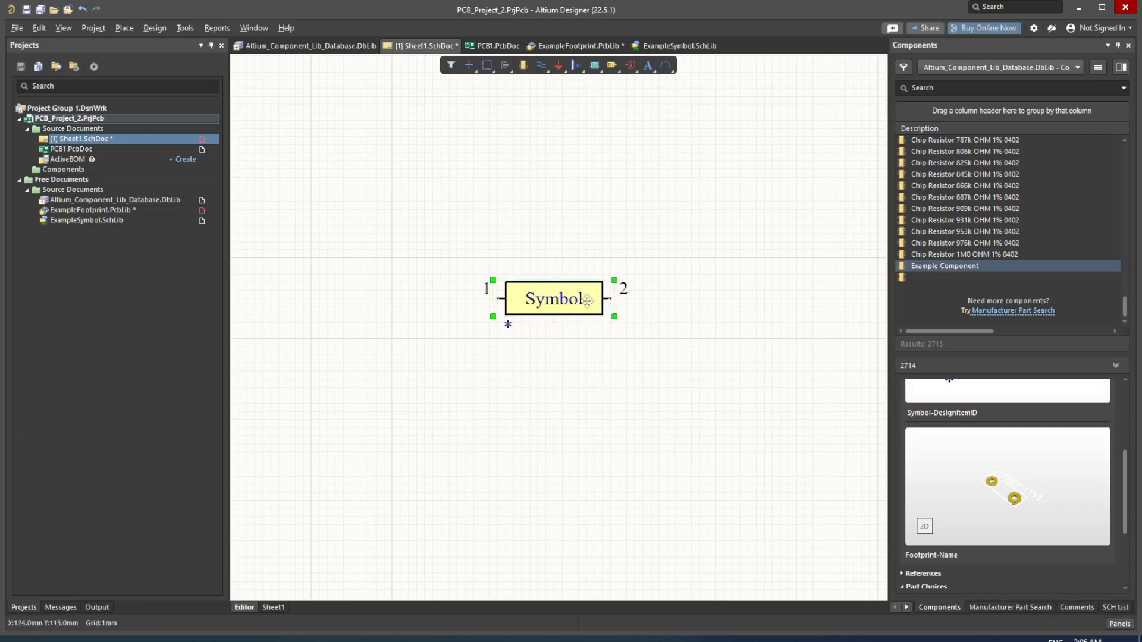
{"action": "left_click", "coordinate": [1117, 623]}
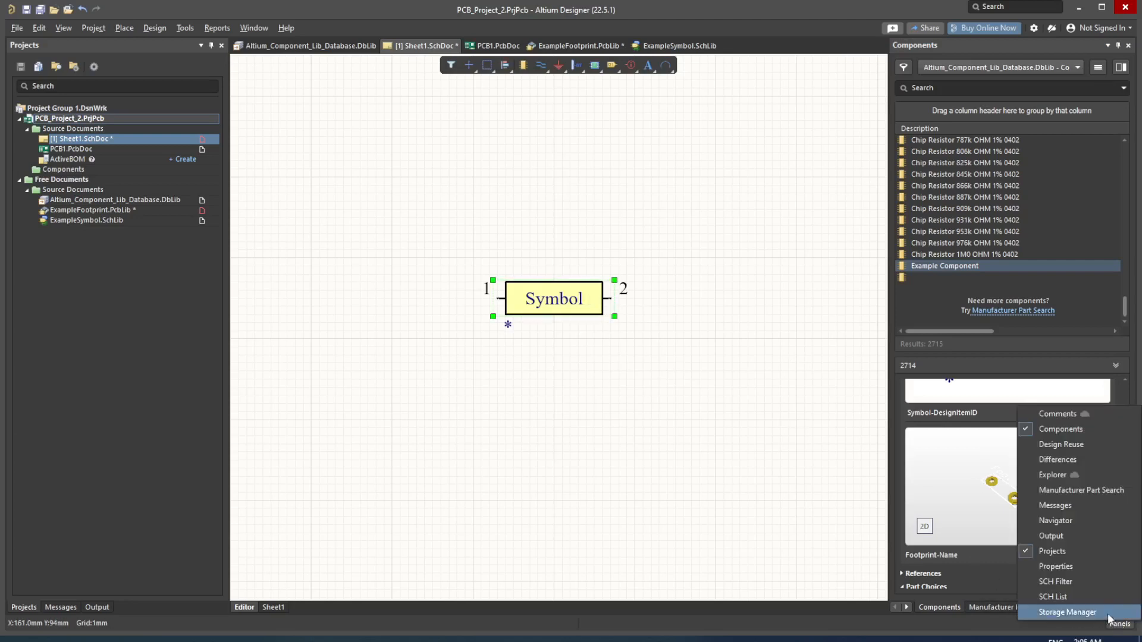
{"action": "left_click", "coordinate": [1069, 564]}
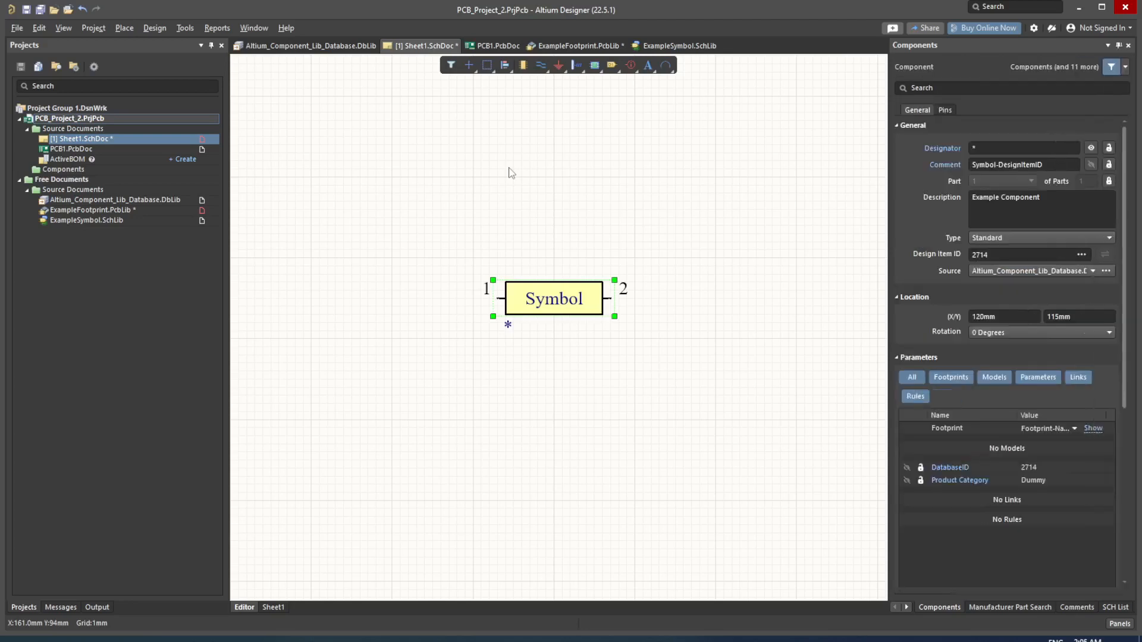
Step: Set the placed component's designator to E1 in the Properties panel
{"action": "left_click", "coordinate": [510, 173]}
{"action": "left_click", "coordinate": [581, 313]}
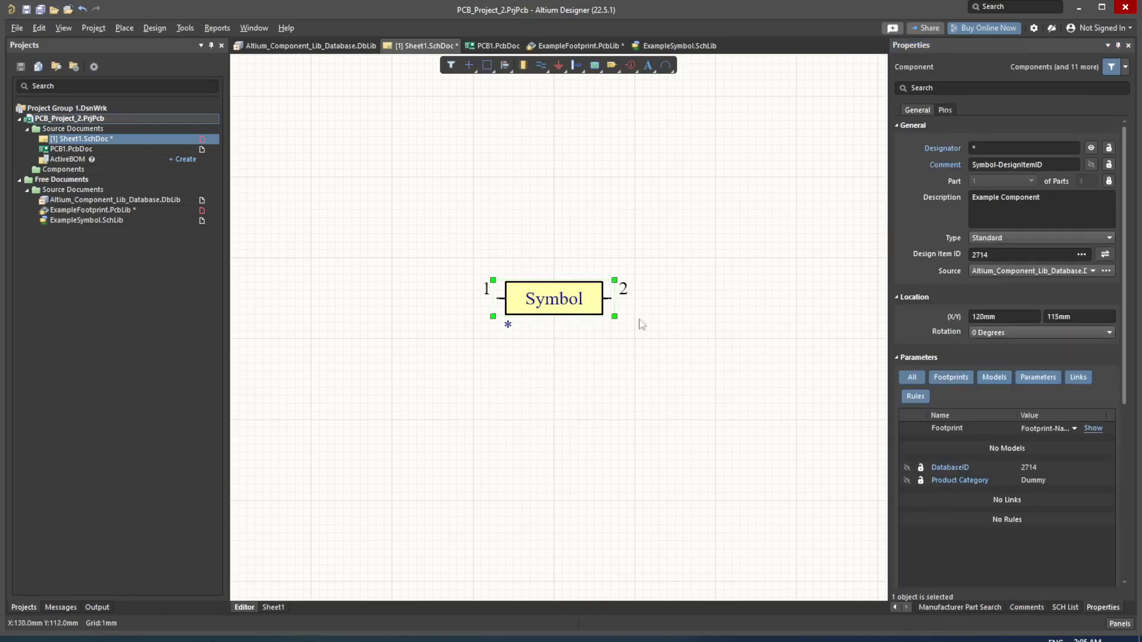
{"action": "left_click", "coordinate": [1006, 146]}
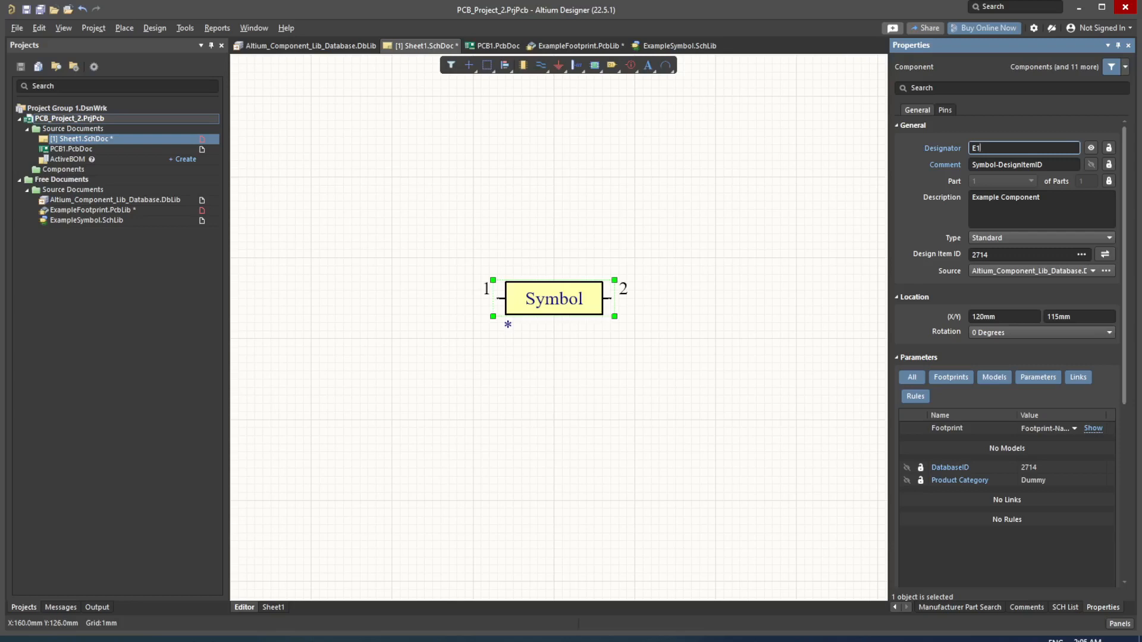
{"action": "type", "text": "E1"}
{"action": "key", "text": "Return"}
Step: Save Sheet1.SchDoc and switch to PCB1.PcbDoc
{"action": "left_click", "coordinate": [656, 143]}
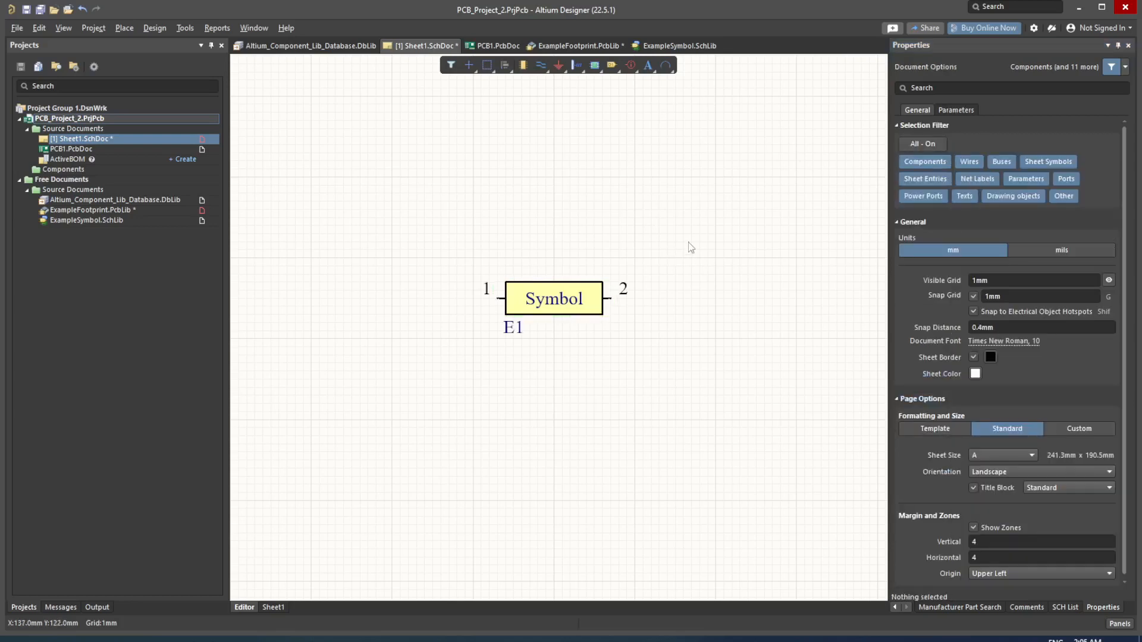
{"action": "key", "text": "ctrl+s"}
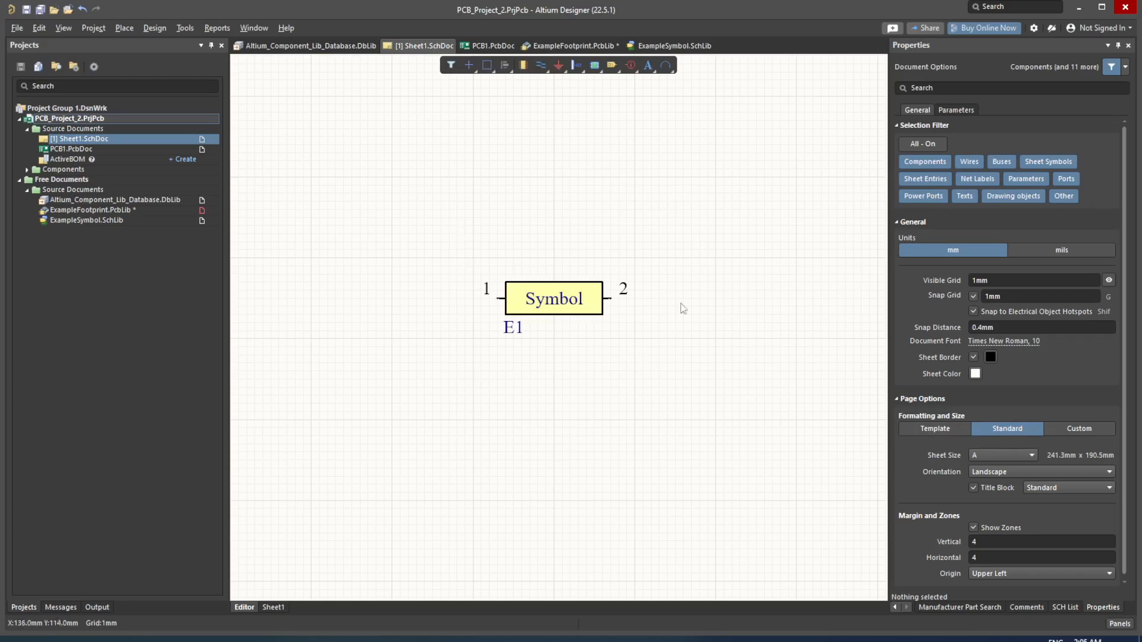
{"action": "left_click", "coordinate": [501, 45]}
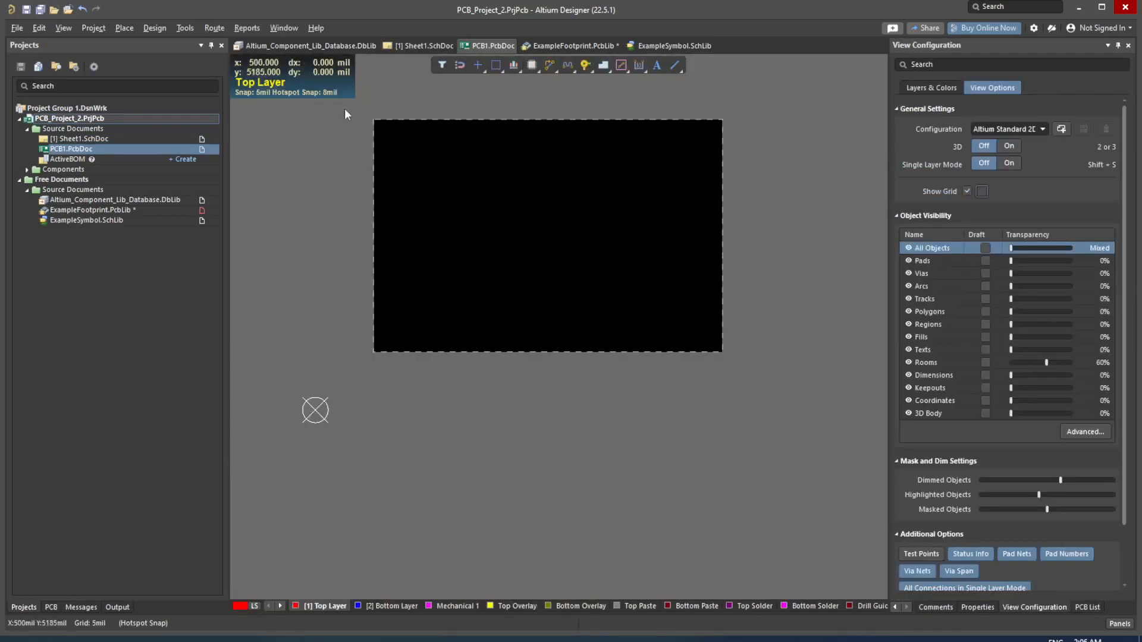
Step: Run Design > Import Changes From PCB_Project_2.PrjPcb to open the change order
{"action": "left_click", "coordinate": [156, 28]}
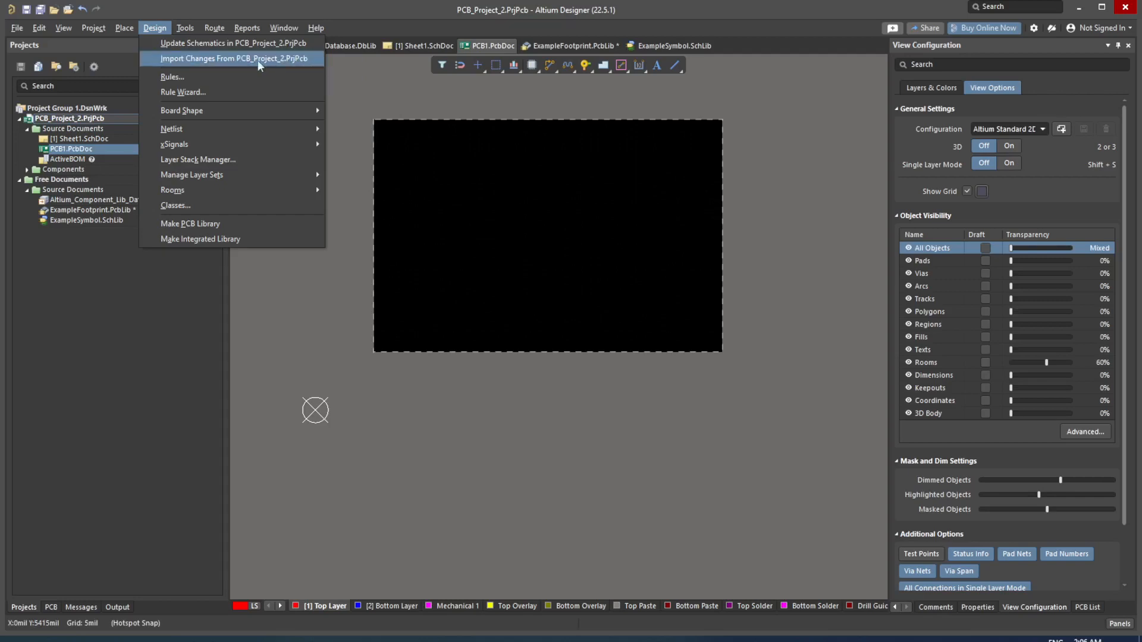
{"action": "left_click", "coordinate": [218, 60]}
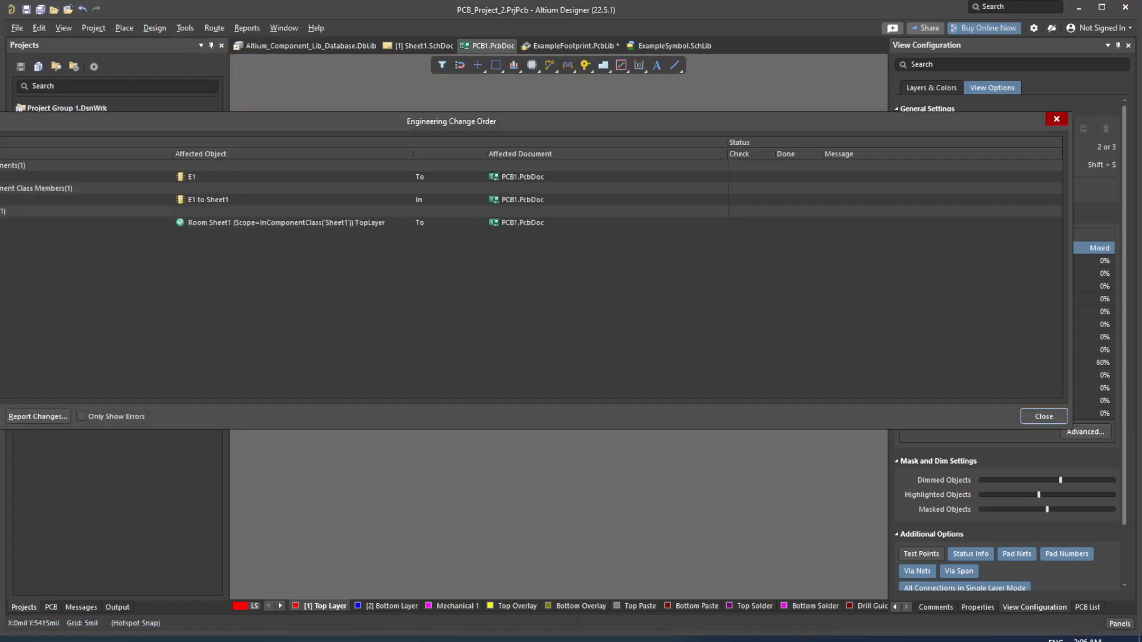
Step: Apply the E1 and Room Sheet1 changes, then carry the E1 footprint onto the board, rotated horizontal
{"action": "left_click", "coordinate": [208, 200]}
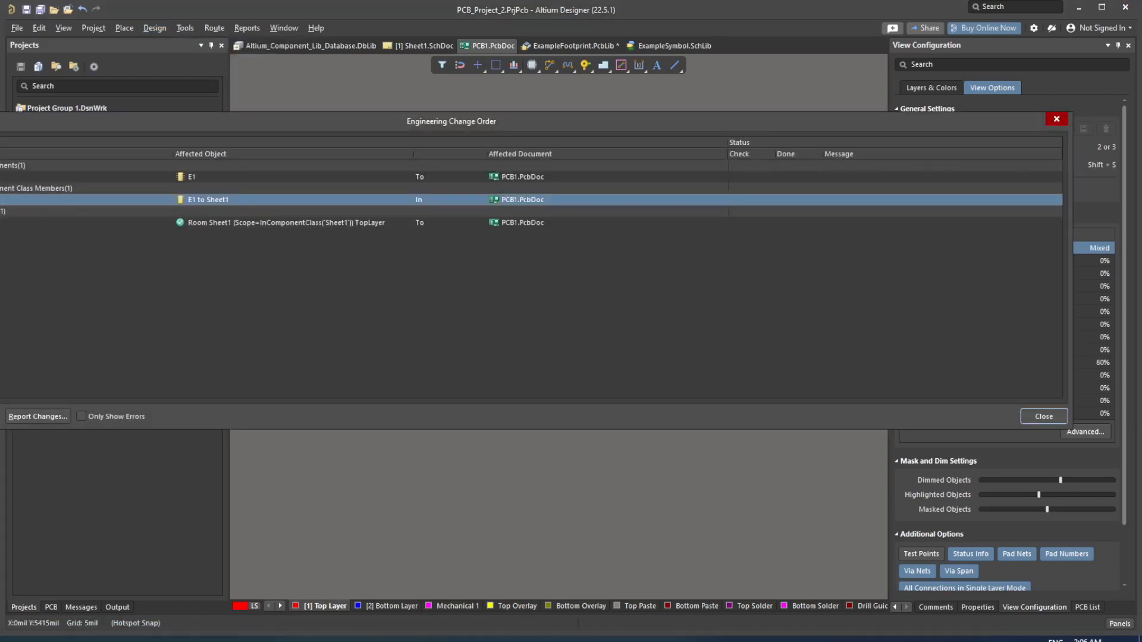
{"action": "left_click", "coordinate": [286, 223]}
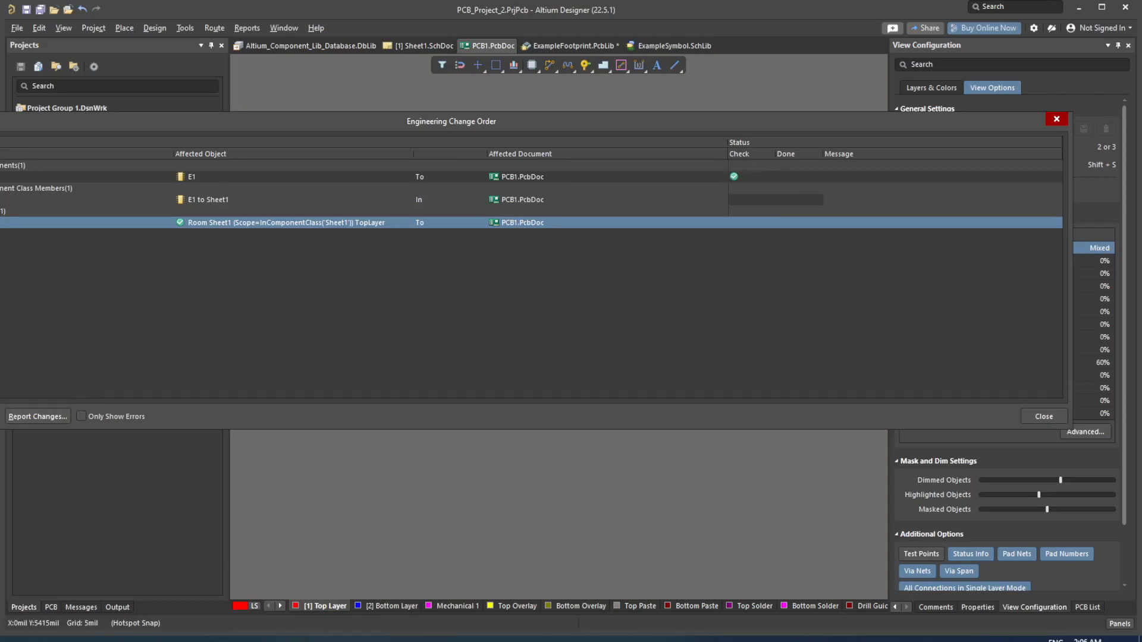
{"action": "left_click", "coordinate": [1050, 415]}
{"action": "left_click_drag", "start_coordinate": [742, 372], "coordinate": [481, 320]}
{"action": "key", "text": "space"}
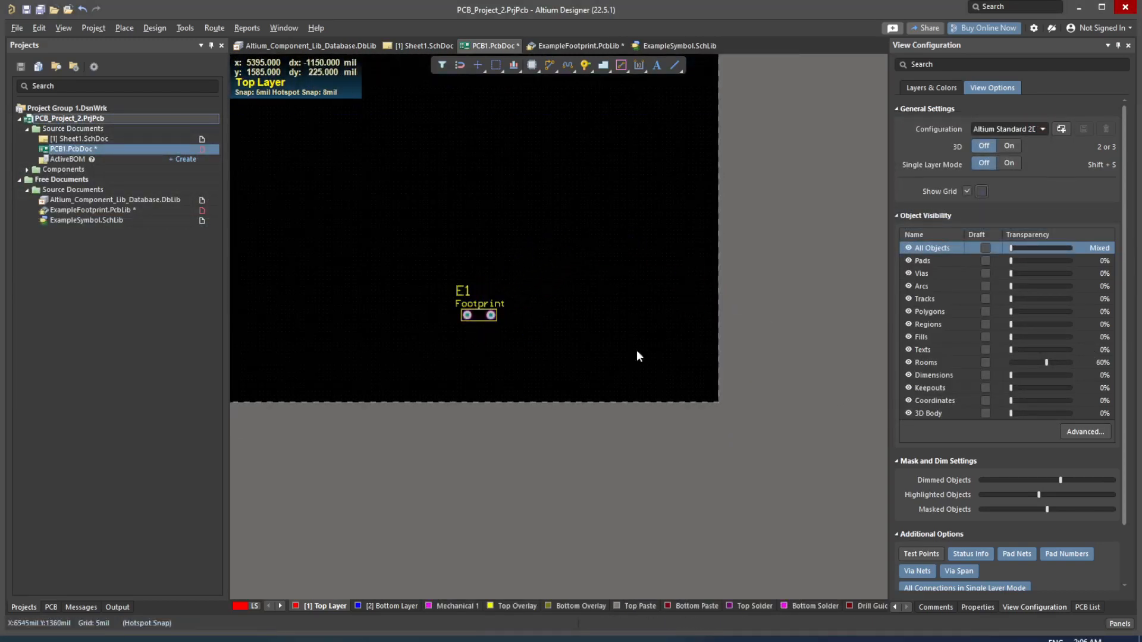
Step: Zoom in on E1 and tilt the board in 3D view
{"action": "scroll", "coordinate": [502, 344], "scroll_direction": "up", "scroll_amount": 3, "text": "ctrl"}
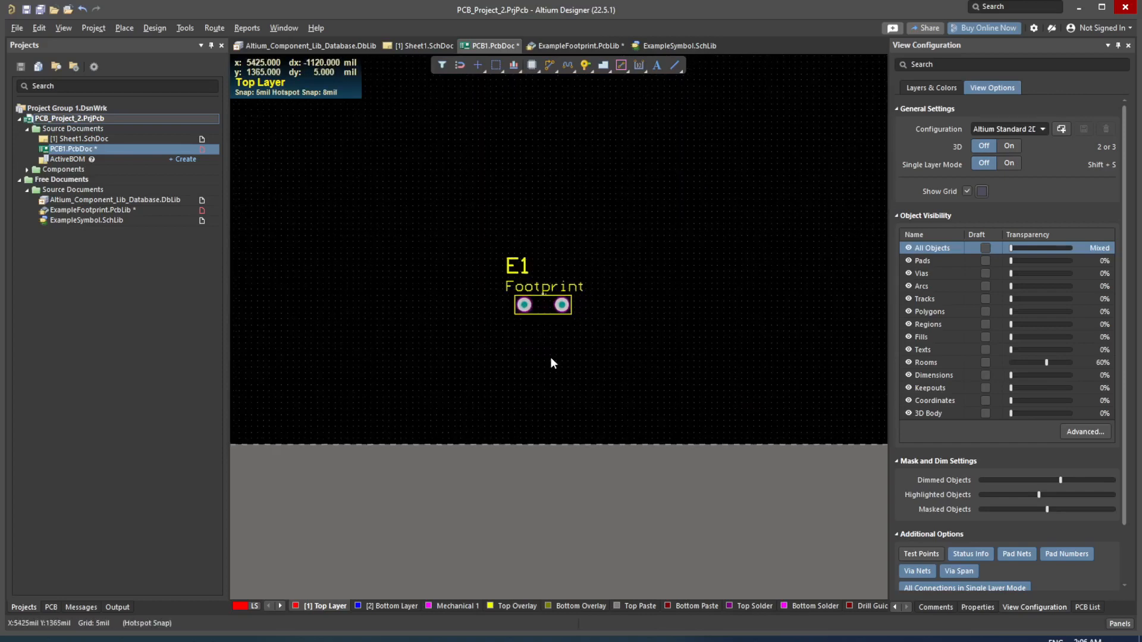
{"action": "key", "text": "3"}
{"action": "right_click_drag", "start_coordinate": [561, 353], "coordinate": [581, 146], "text": "shift"}
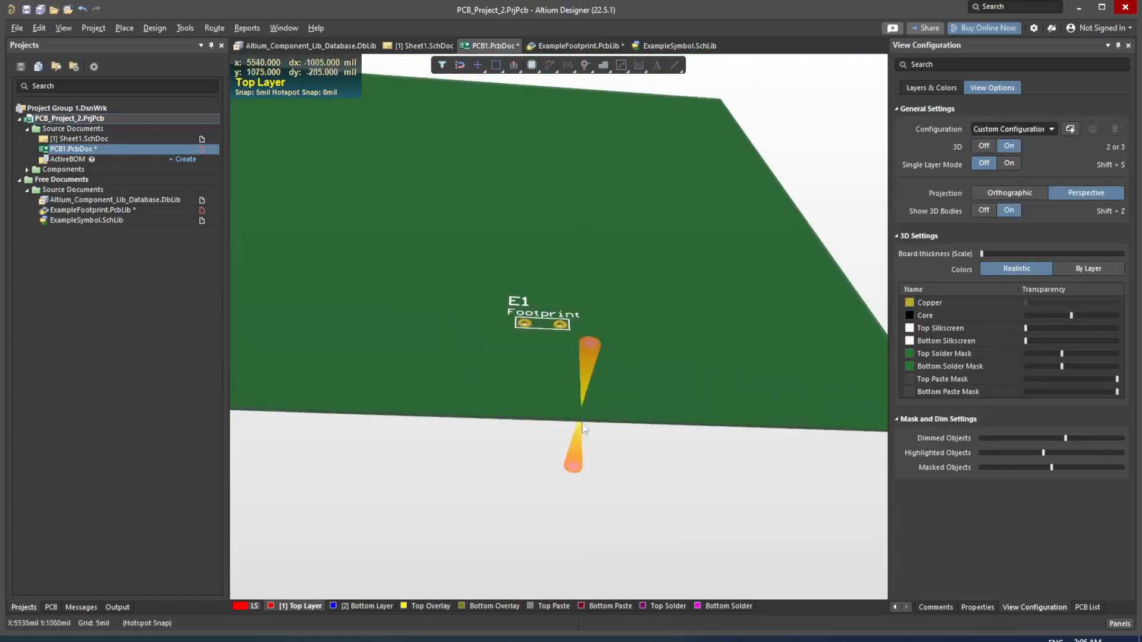